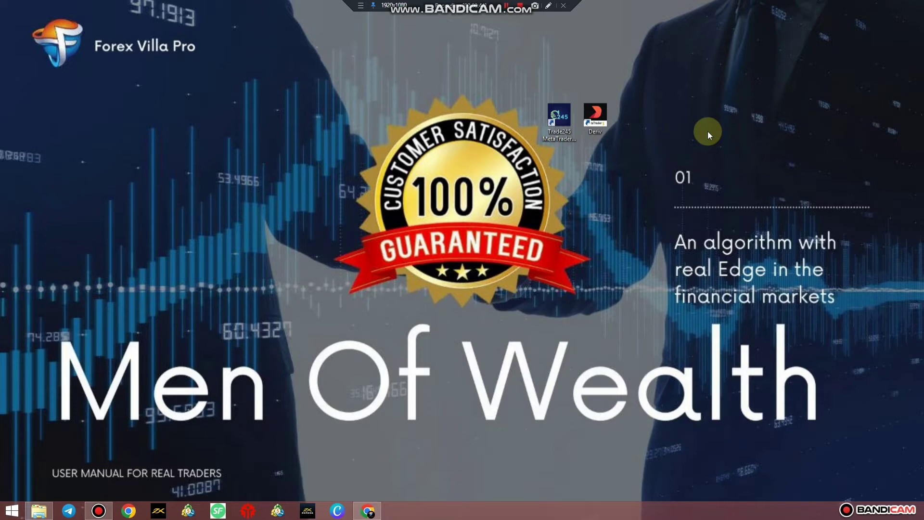
# Step: Select the Trade245 MetaTrader 4 Terminal shortcut on the Windows desktop
pyautogui.click(560, 126)
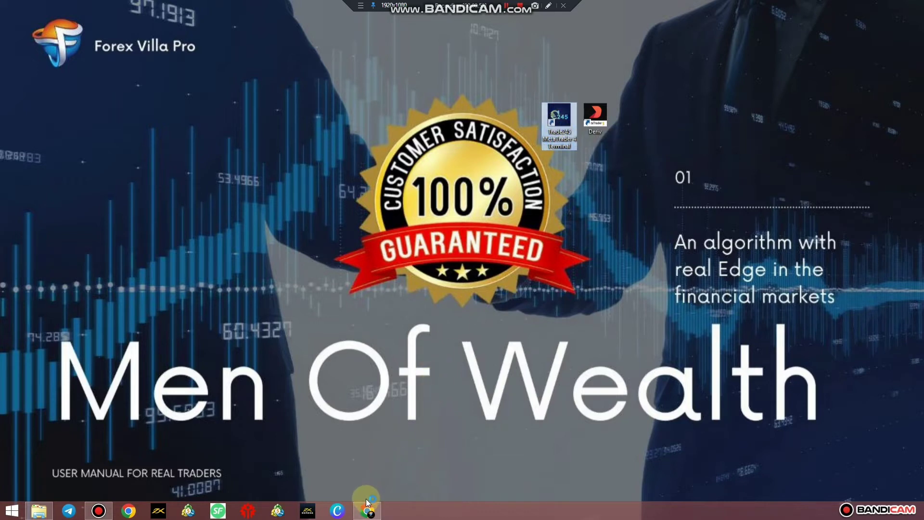
# Step: Search 'download metatrader 4 exness' in a new Chrome tab to reach the Exness MT4 page
pyautogui.click(340, 480)
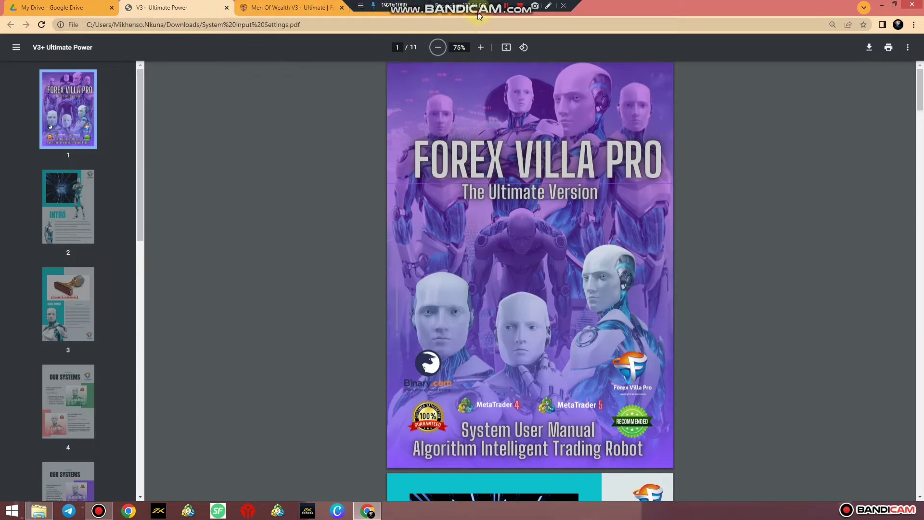
pyautogui.hotkey('ctrl', 't')
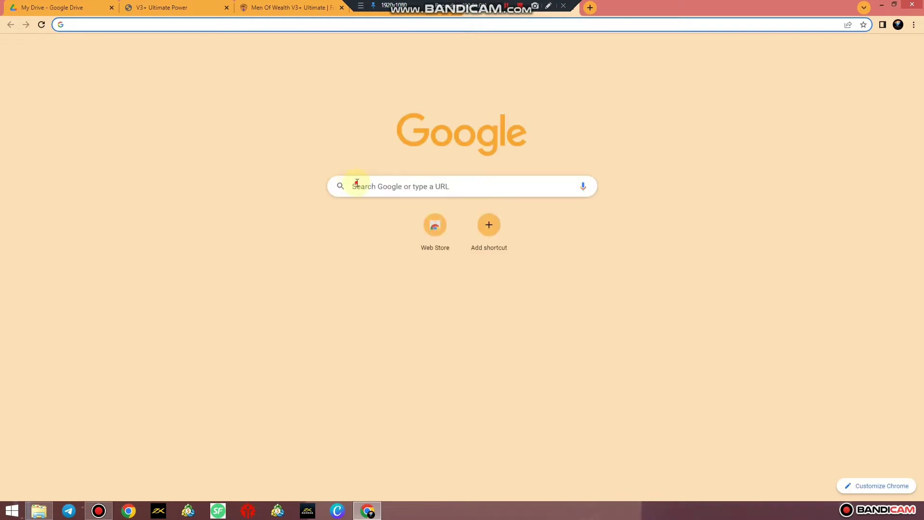
pyautogui.click(356, 183)
pyautogui.write('dow')
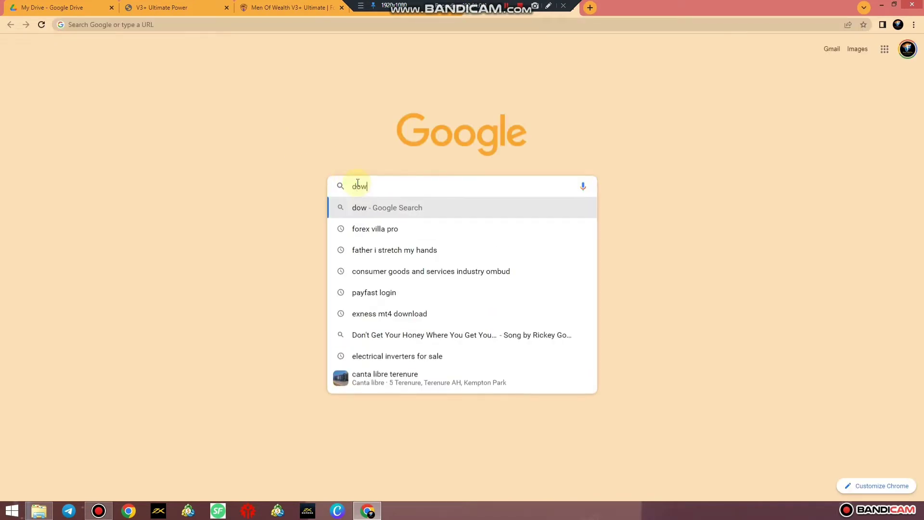
pyautogui.write('nloa')
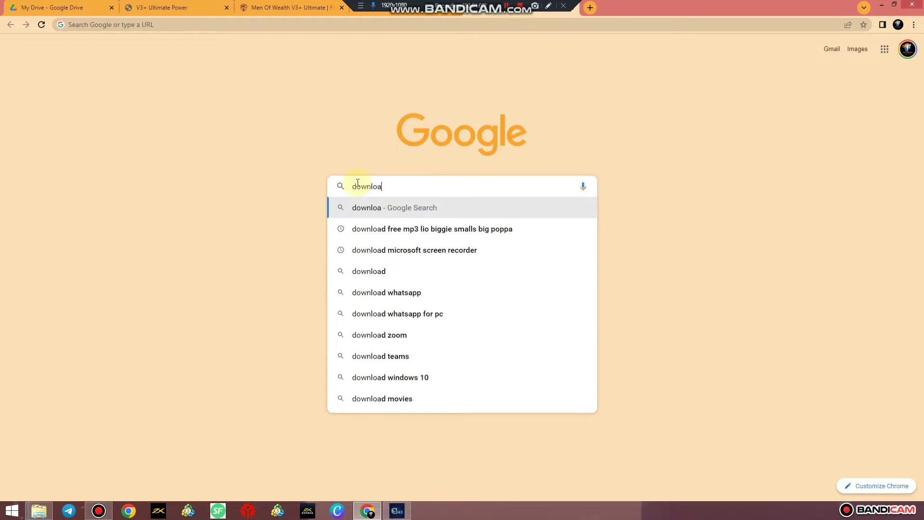
pyautogui.write('d m')
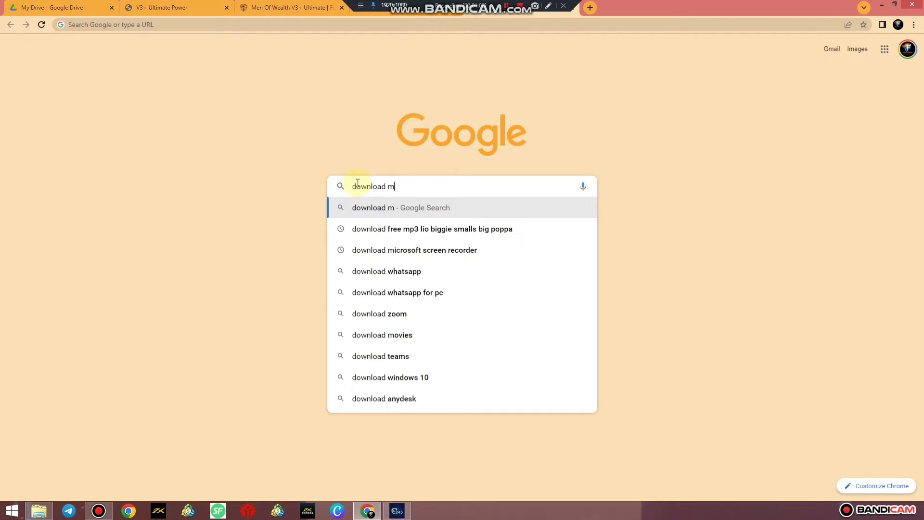
pyautogui.write('et')
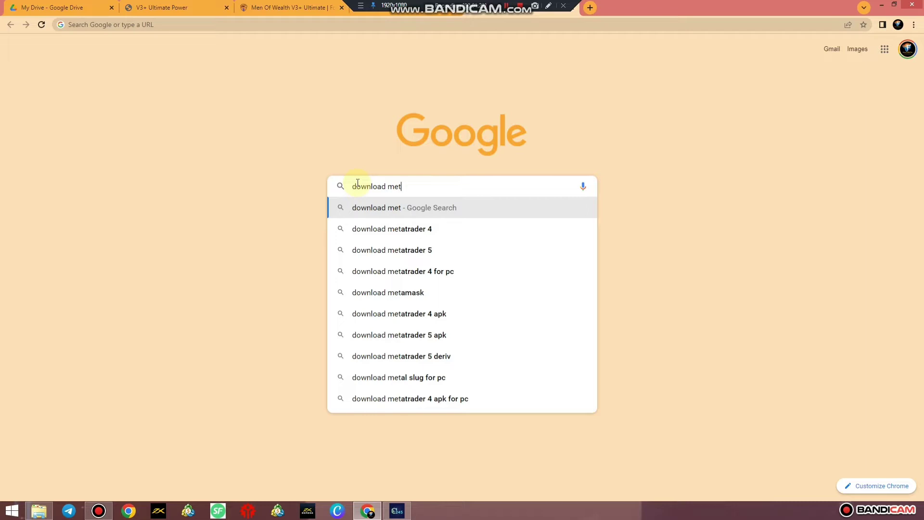
pyautogui.write('atrader ')
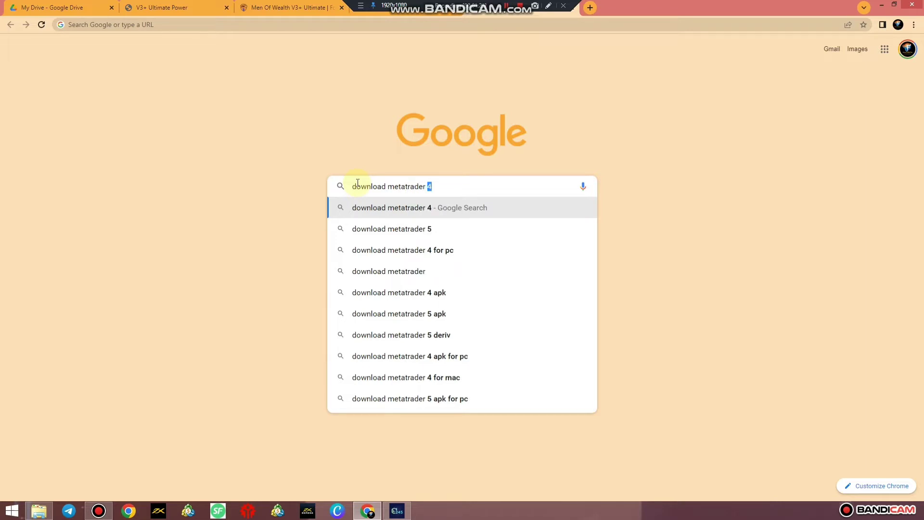
pyautogui.write('4')
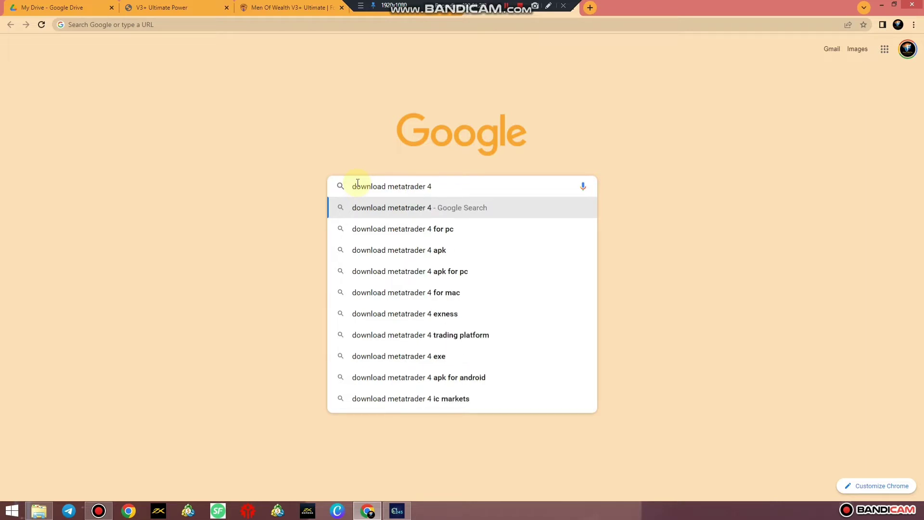
pyautogui.write(' exn')
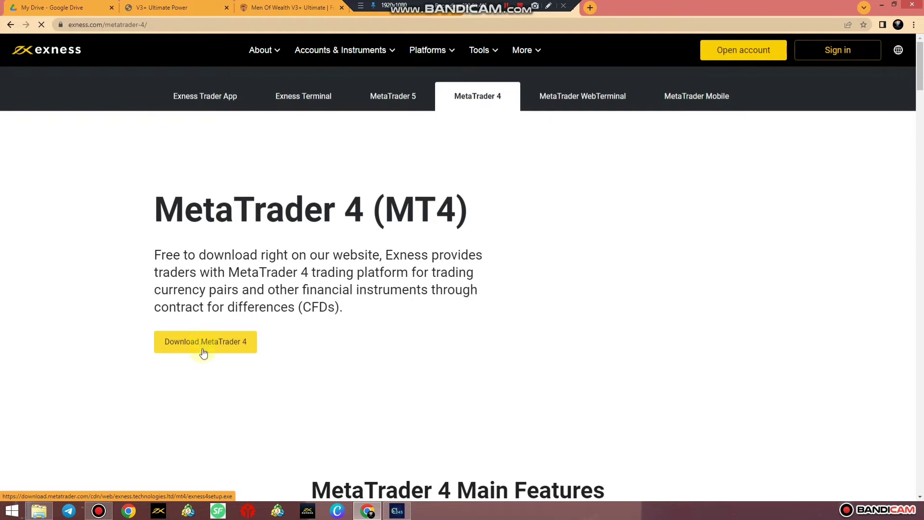
pyautogui.click(39, 511)
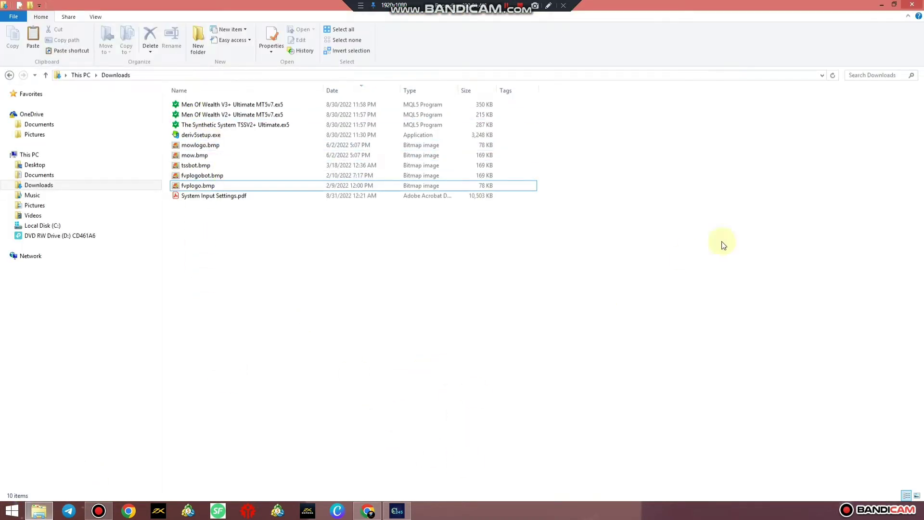
# Step: Hide Explorer and Chrome, cancel the MT4 login prompt, and restore the terminal showing XAUUSD H1
pyautogui.click(883, 5)
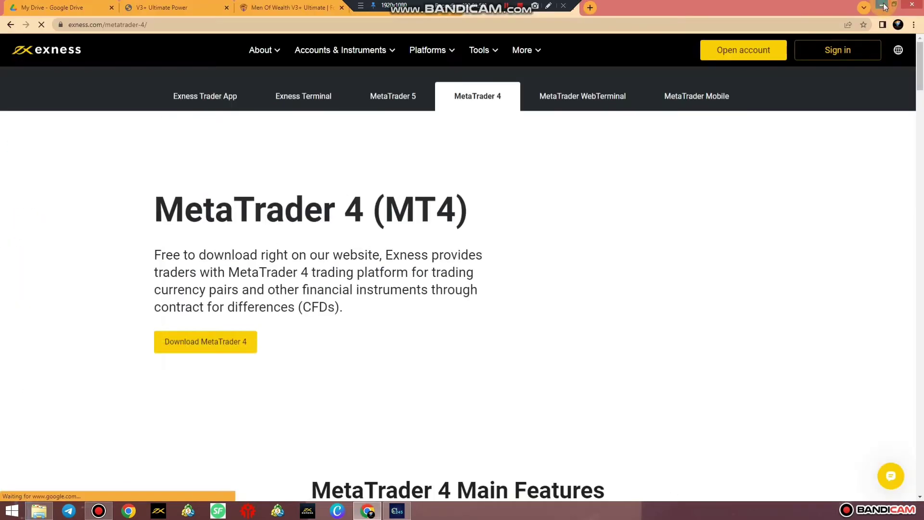
pyautogui.click(883, 5)
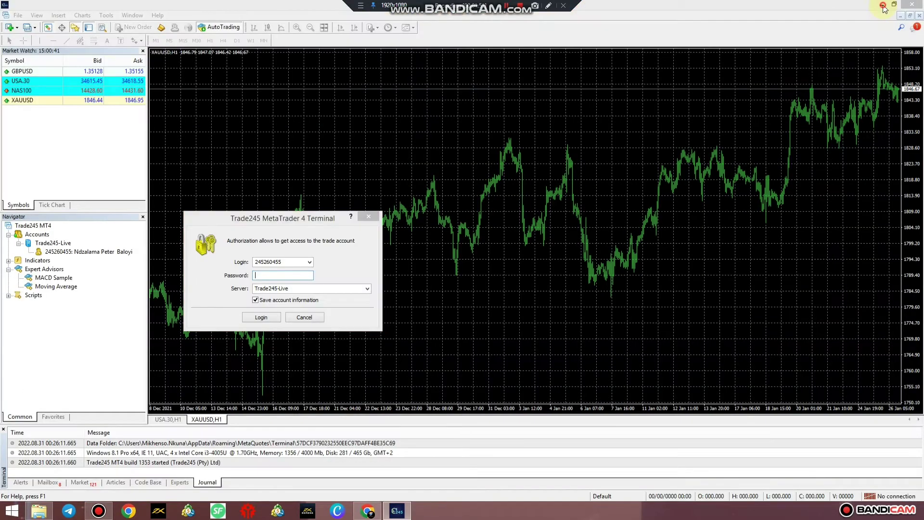
pyautogui.click(309, 317)
pyautogui.click(882, 4)
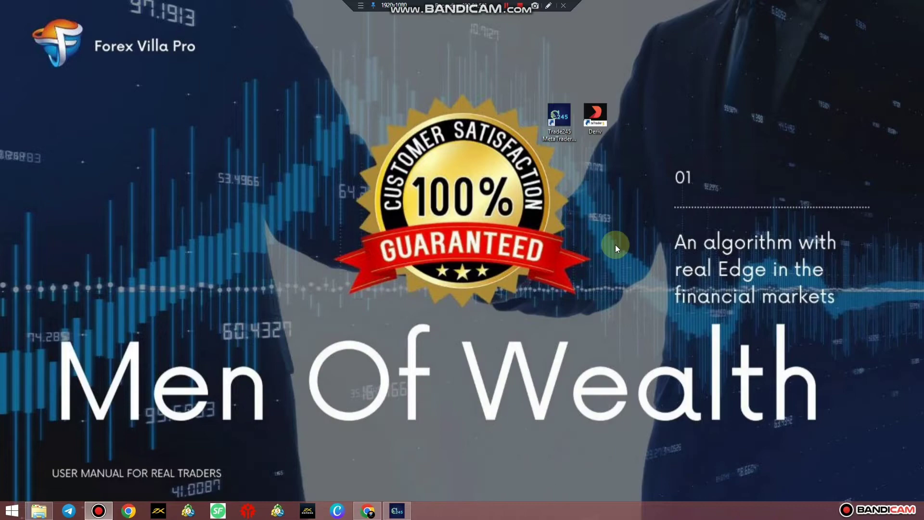
pyautogui.click(395, 511)
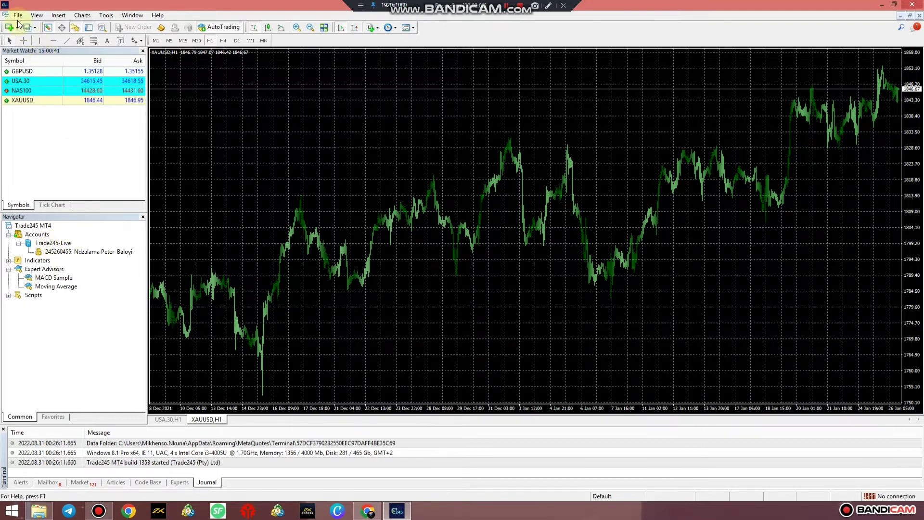
# Step: Start File > Open an Account, scan broker servers for 'exness', and select Exness-Real20
pyautogui.click(19, 16)
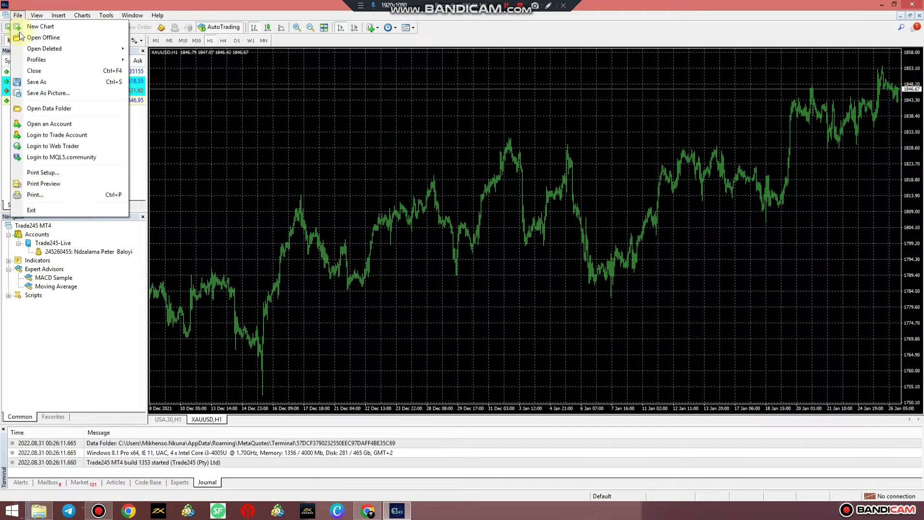
pyautogui.click(53, 124)
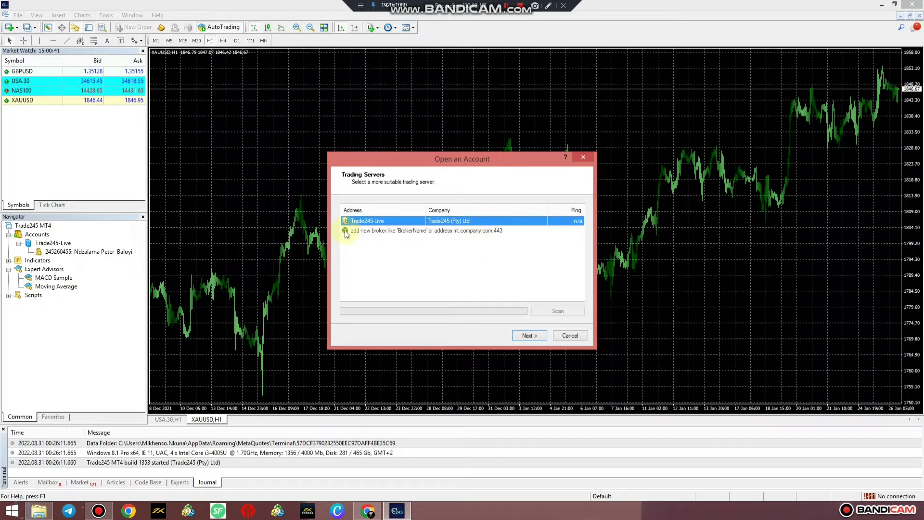
pyautogui.click(345, 230)
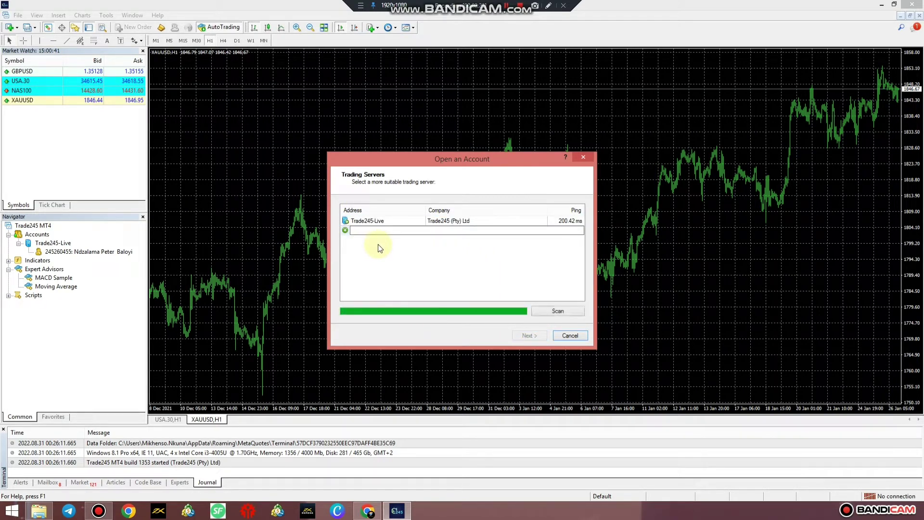
pyautogui.write('exness')
pyautogui.click(566, 311)
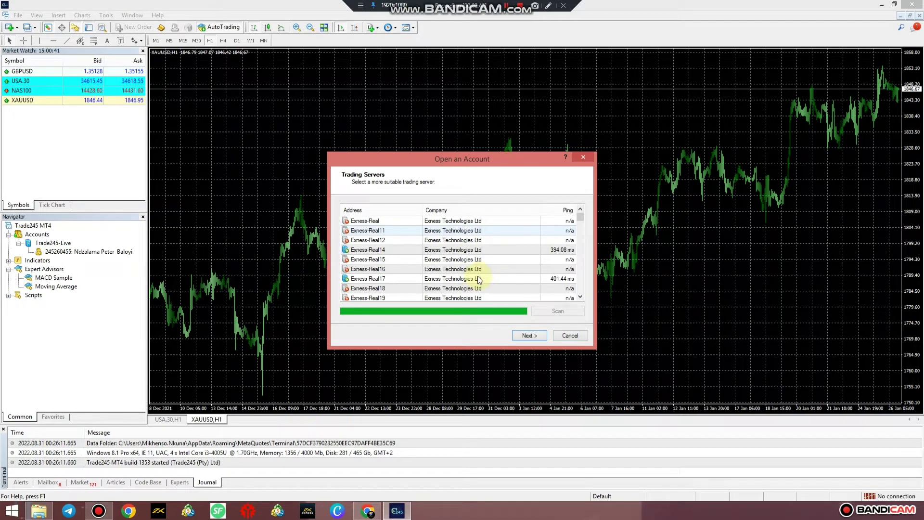
pyautogui.moveTo(581, 219); pyautogui.dragTo(582, 225)
pyautogui.click(417, 241)
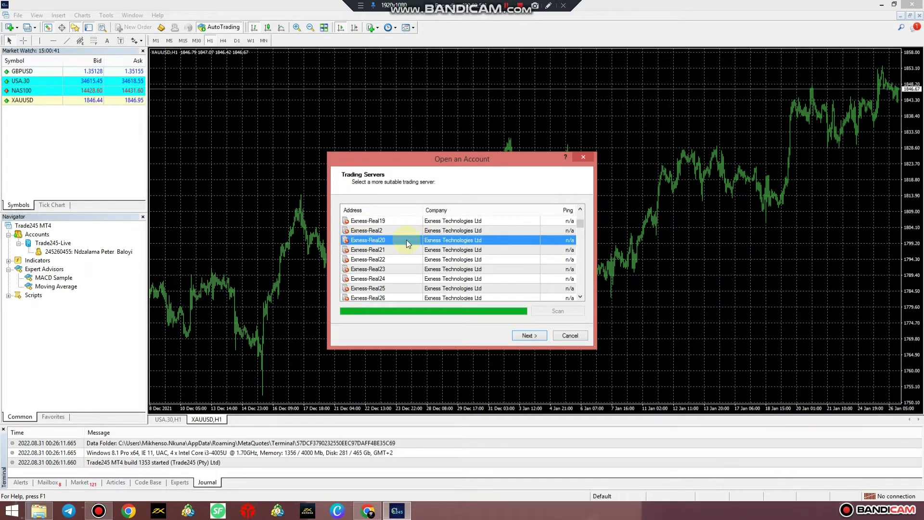
# Step: Log in with an existing Exness-Real20 trade account by entering its login number and password
pyautogui.click(525, 335)
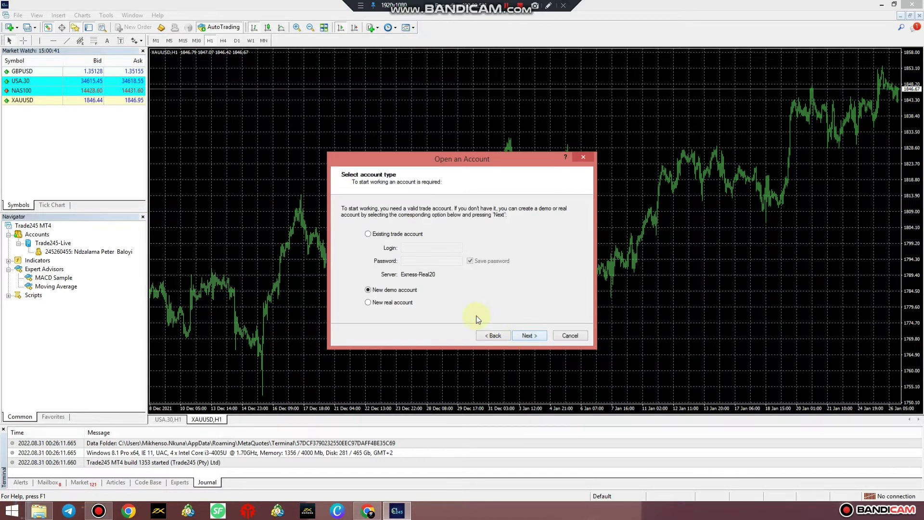
pyautogui.click(368, 233)
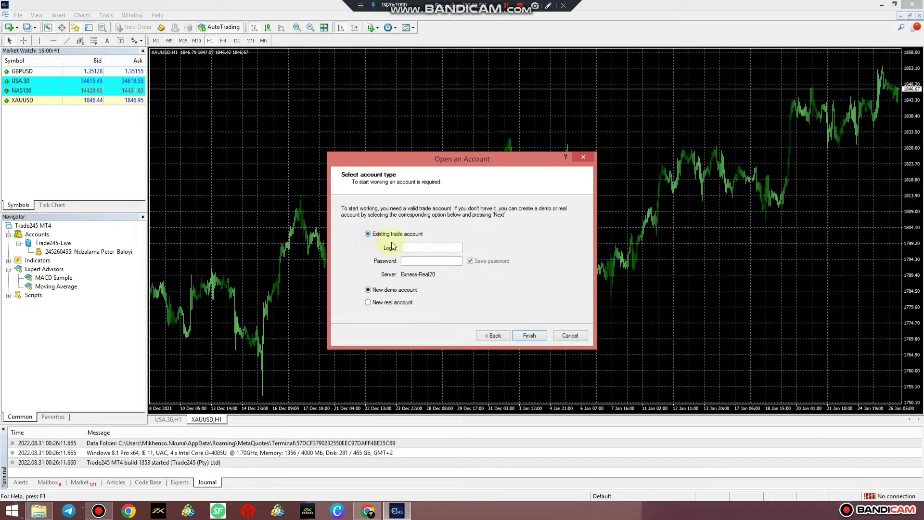
pyautogui.click(421, 248)
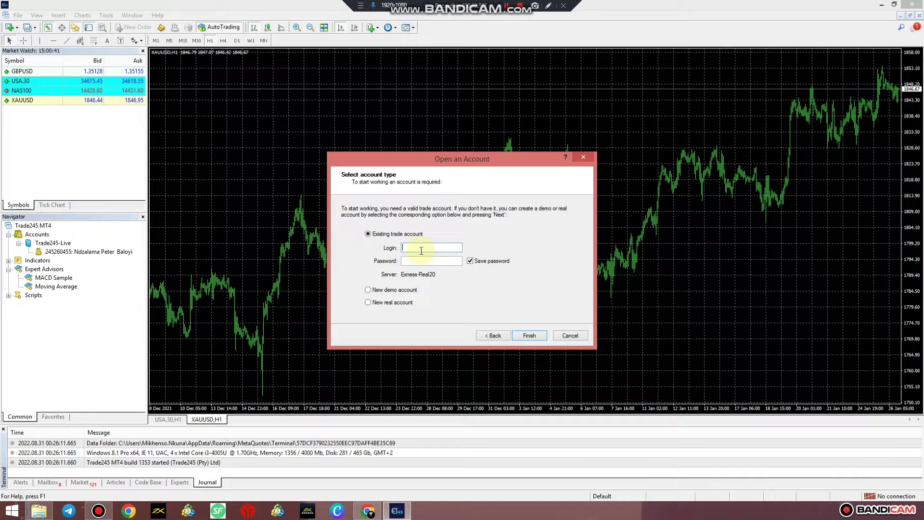
pyautogui.click(439, 261)
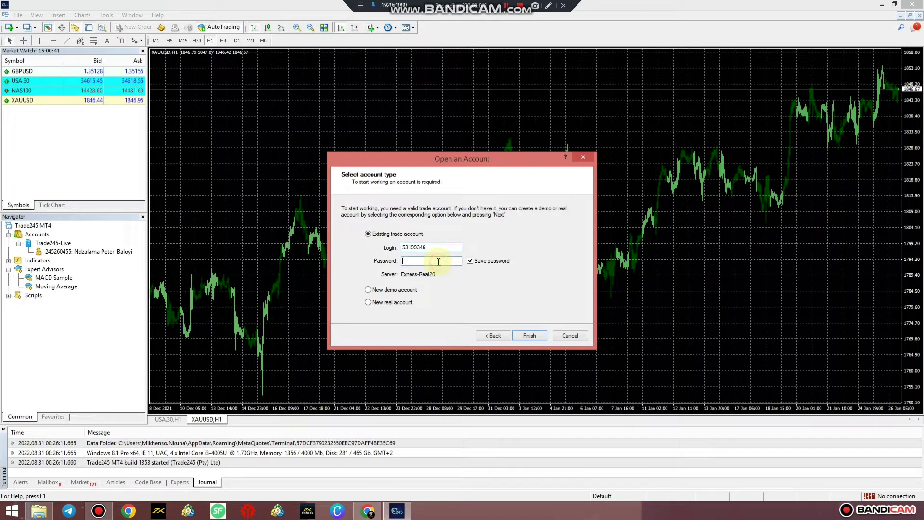
pyautogui.write('•')
pyautogui.click(526, 335)
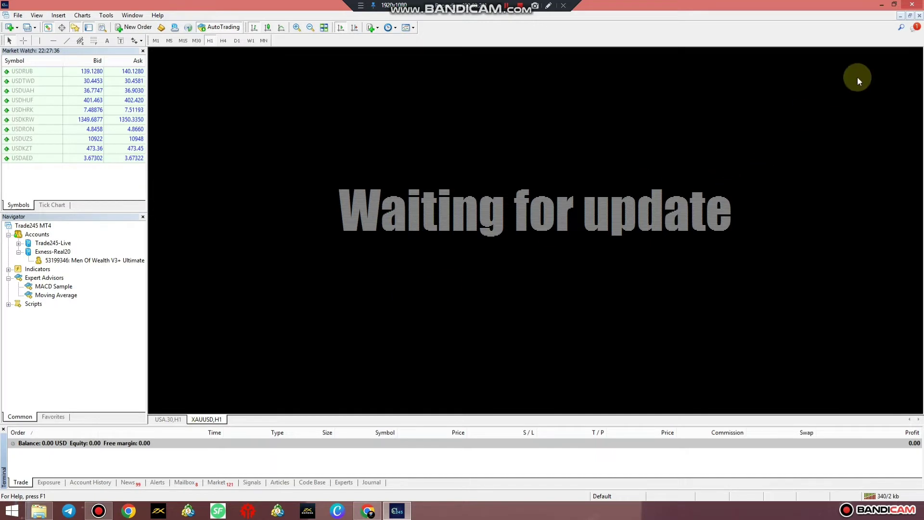
# Step: Close the XAUUSD and USA30 charts, then open, maximize and close a USDUAH chart
pyautogui.click(919, 15)
pyautogui.click(920, 16)
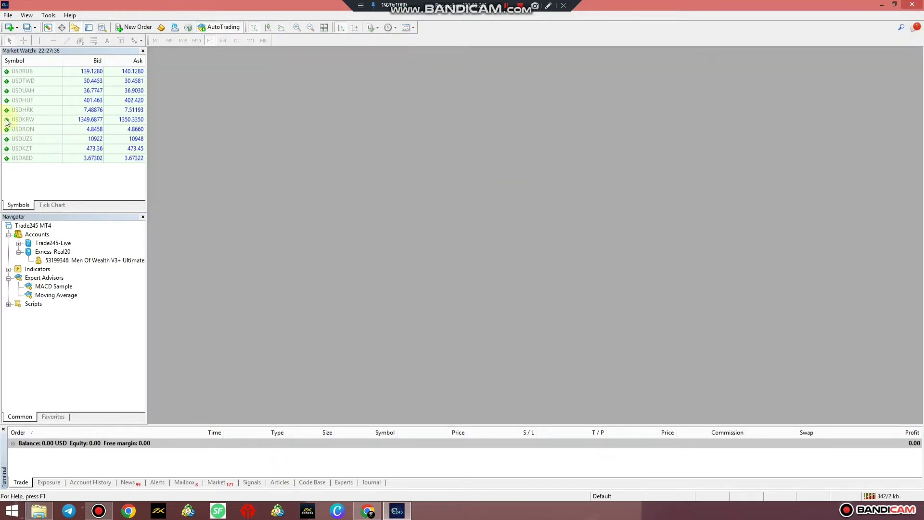
pyautogui.click(29, 91)
pyautogui.rightClick(33, 91)
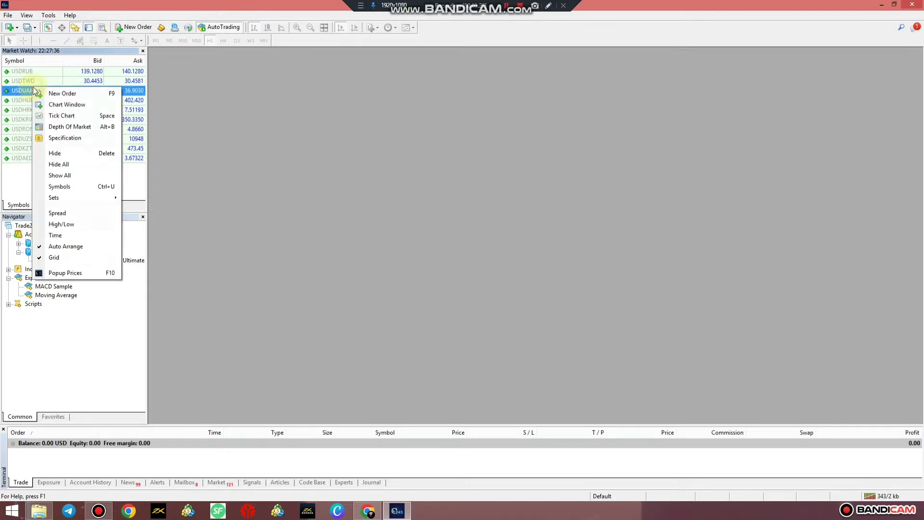
pyautogui.click(73, 104)
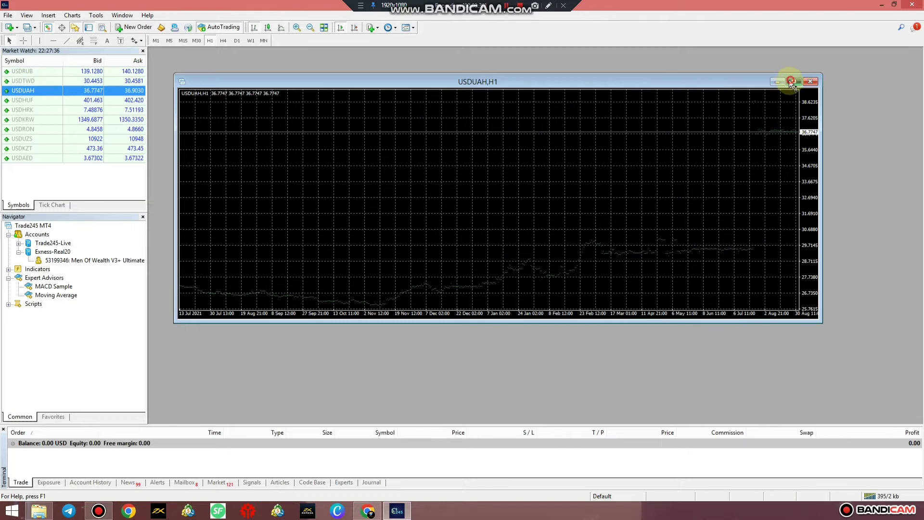
pyautogui.click(791, 81)
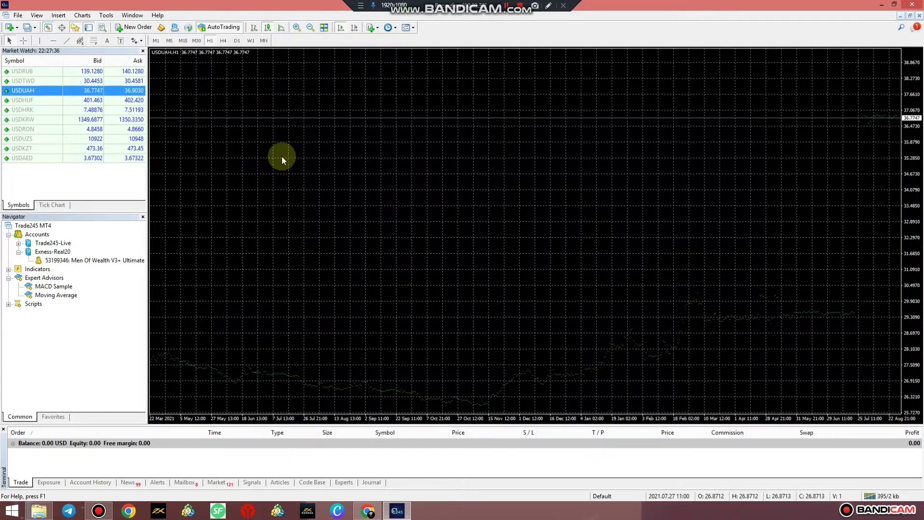
pyautogui.click(919, 16)
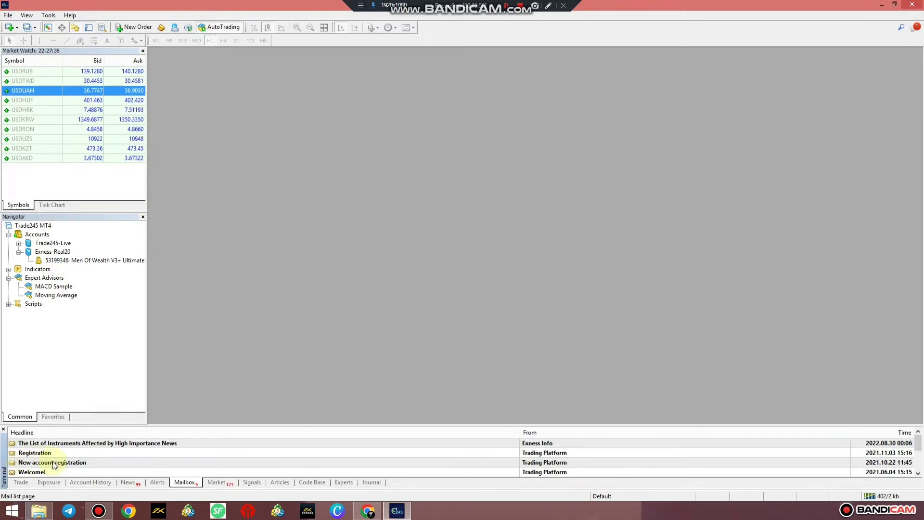
# Step: Close the Market Watch and Navigator panels, then reopen only Market Watch
pyautogui.click(27, 16)
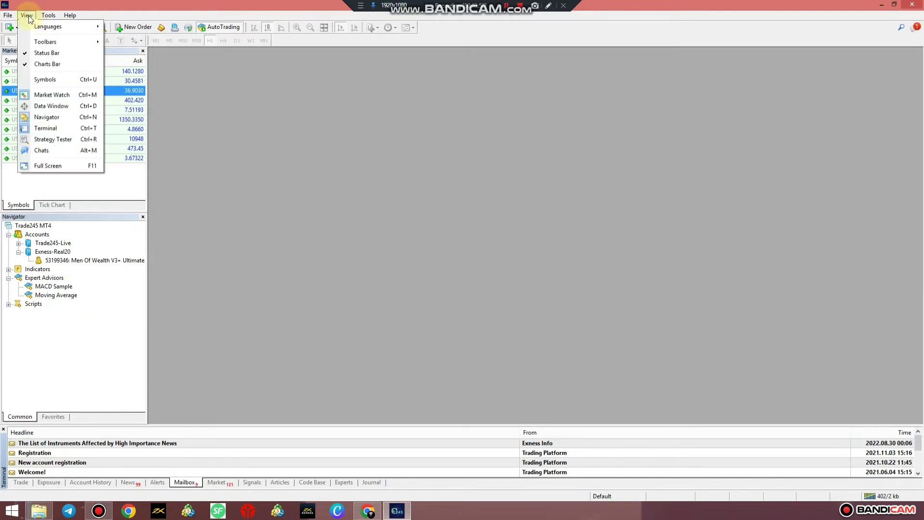
pyautogui.click(151, 54)
pyautogui.click(145, 50)
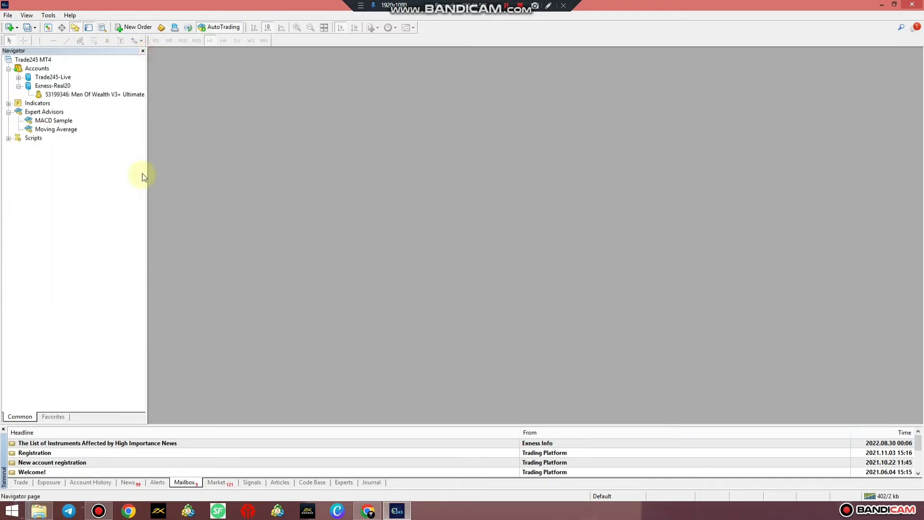
pyautogui.click(143, 51)
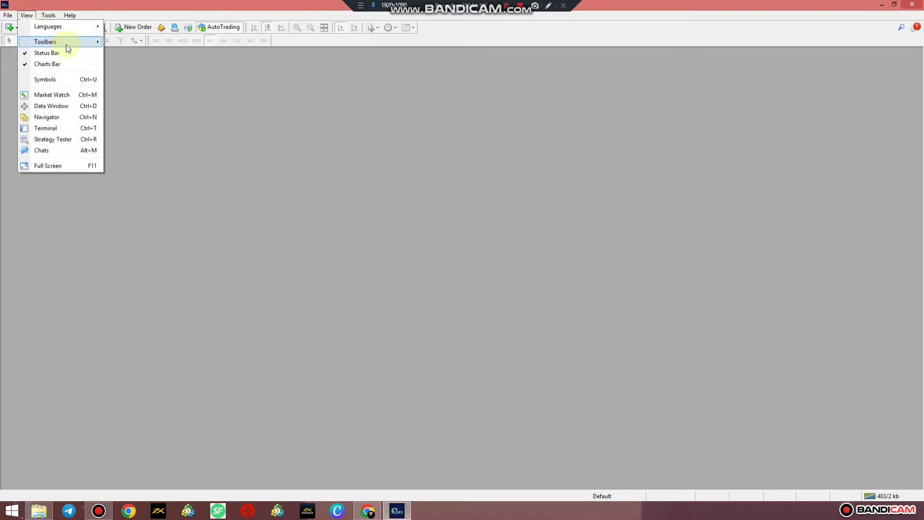
pyautogui.click(60, 95)
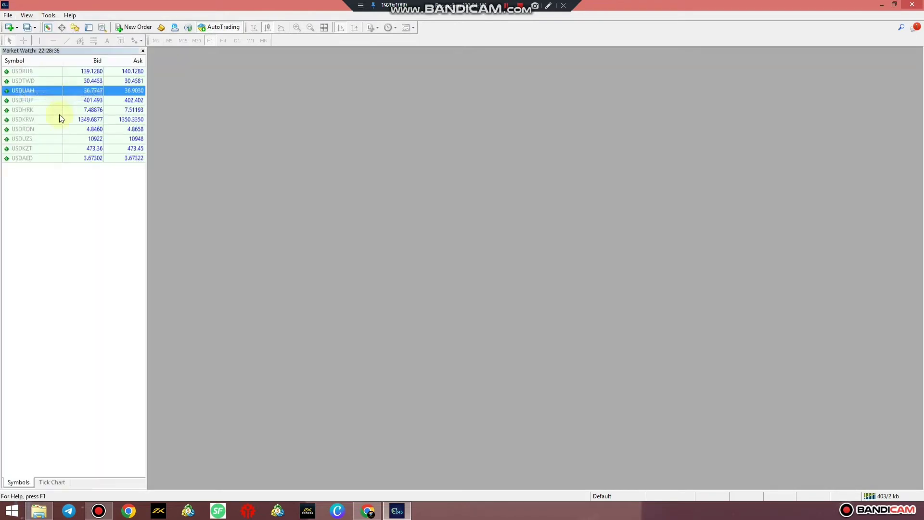
# Step: Hide all symbols from Market Watch and open the Symbols dialog via View > Symbols
pyautogui.rightClick(50, 188)
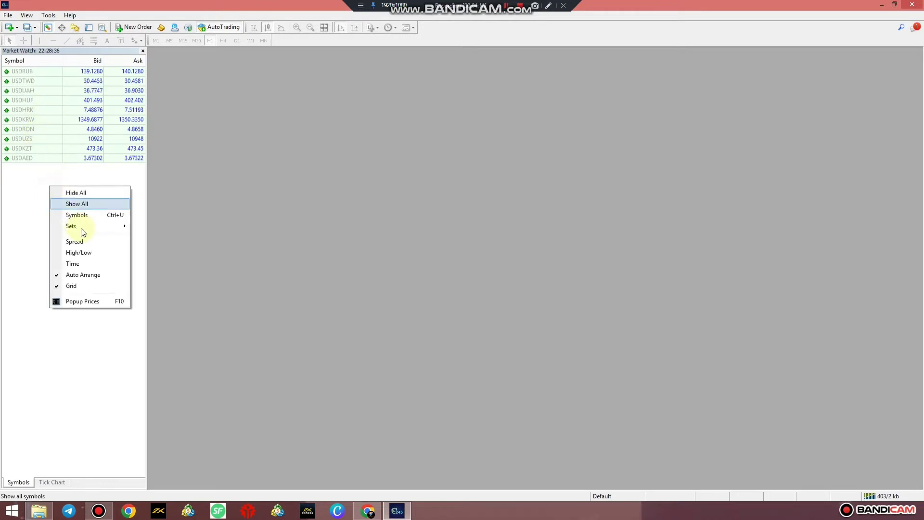
pyautogui.click(84, 203)
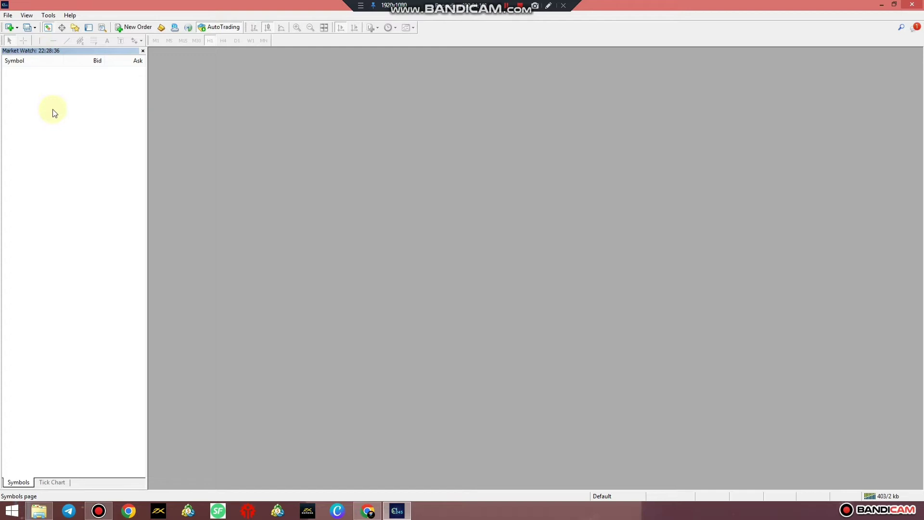
pyautogui.rightClick(53, 110)
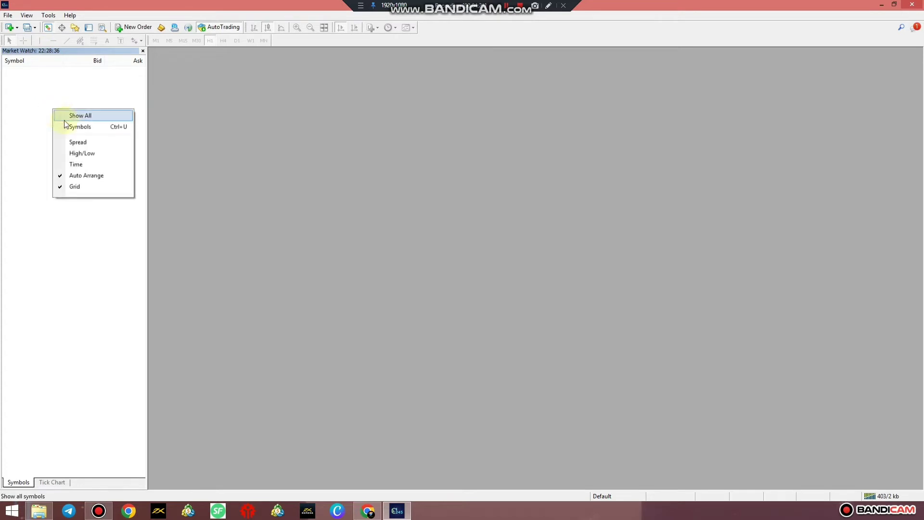
pyautogui.click(85, 128)
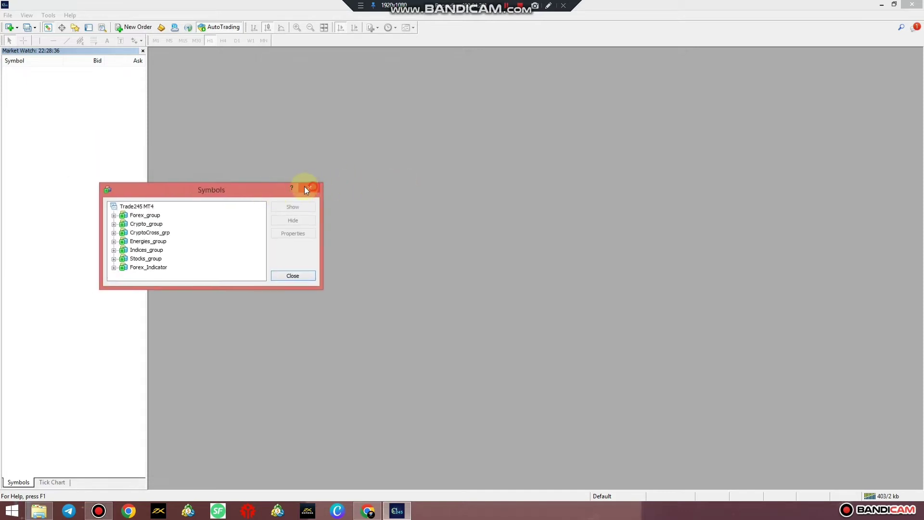
pyautogui.click(305, 188)
pyautogui.click(27, 14)
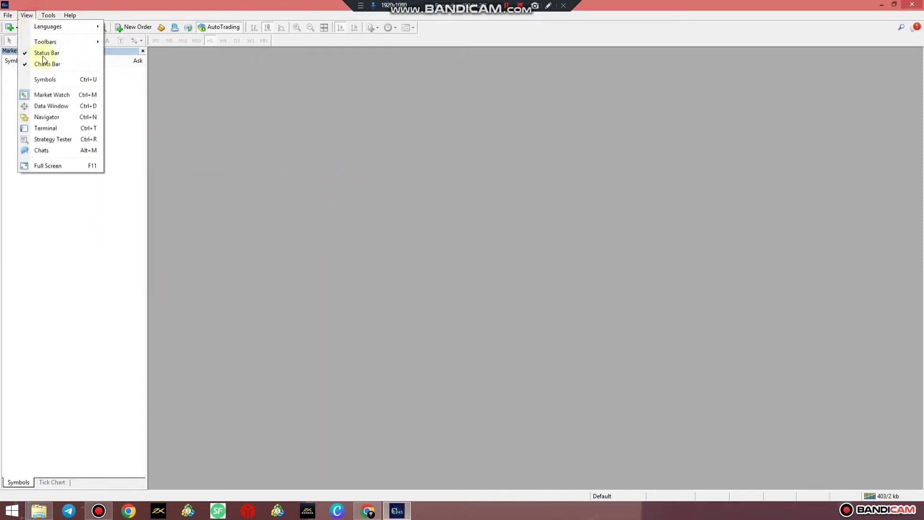
pyautogui.click(48, 80)
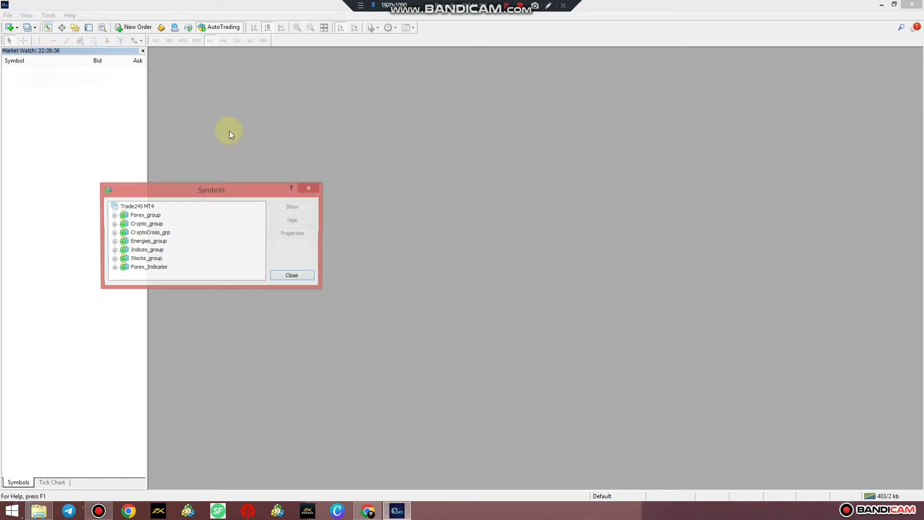
# Step: Add GBPUSDm, AUDUSDm and EURUSDm from Forex_group to Market Watch
pyautogui.click(114, 215)
pyautogui.scroll(-3, 169, 230)
pyautogui.scroll(-18, 170, 230)
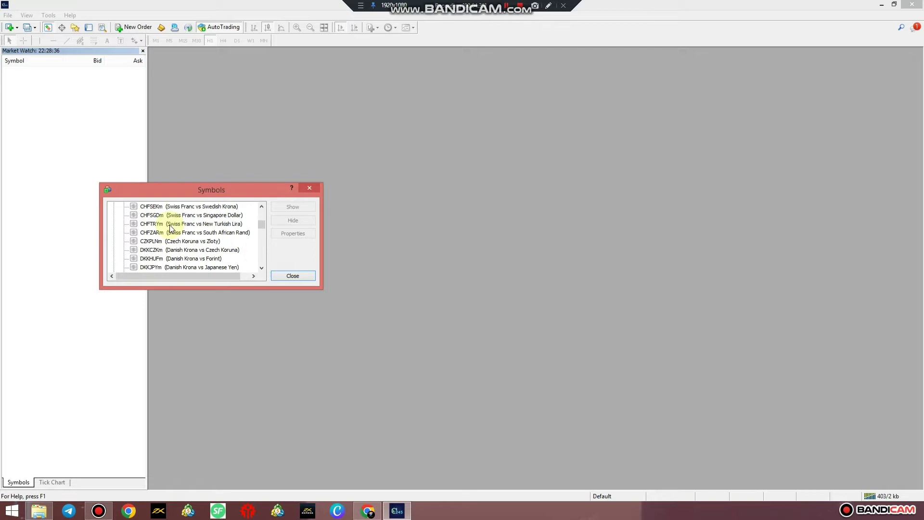
pyautogui.scroll(-1, 171, 240)
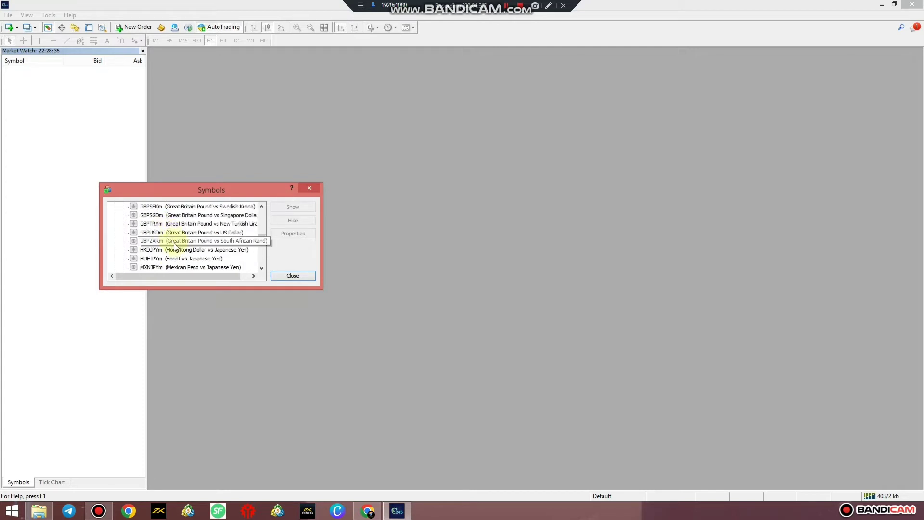
pyautogui.doubleClick(160, 233)
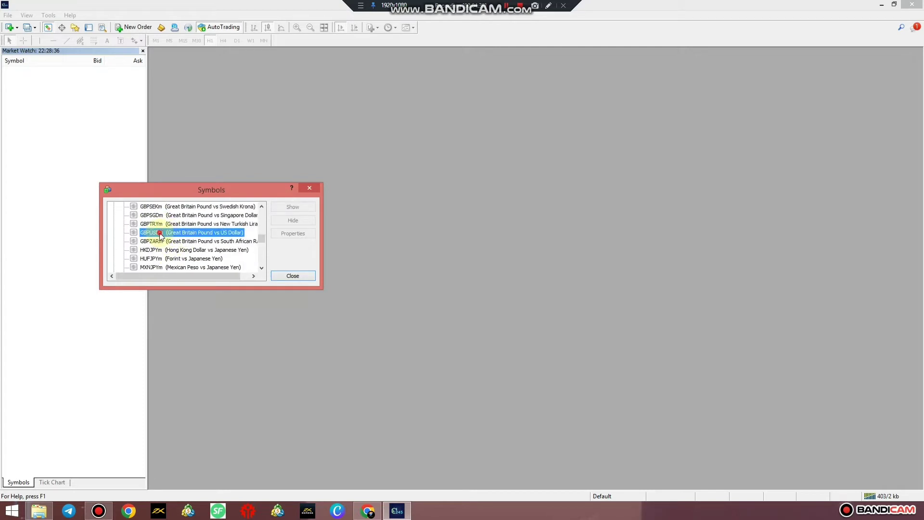
pyautogui.scroll(-5, 160, 236)
pyautogui.scroll(-6, 161, 237)
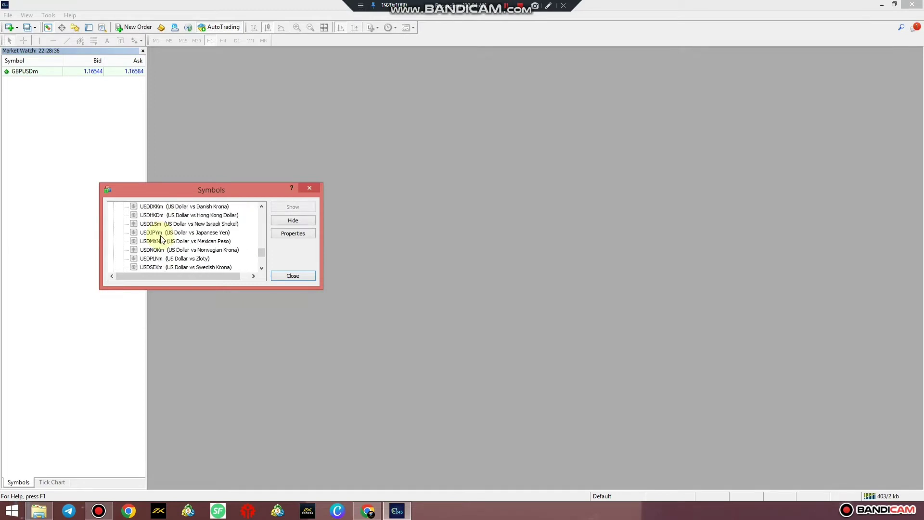
pyautogui.scroll(20, 161, 239)
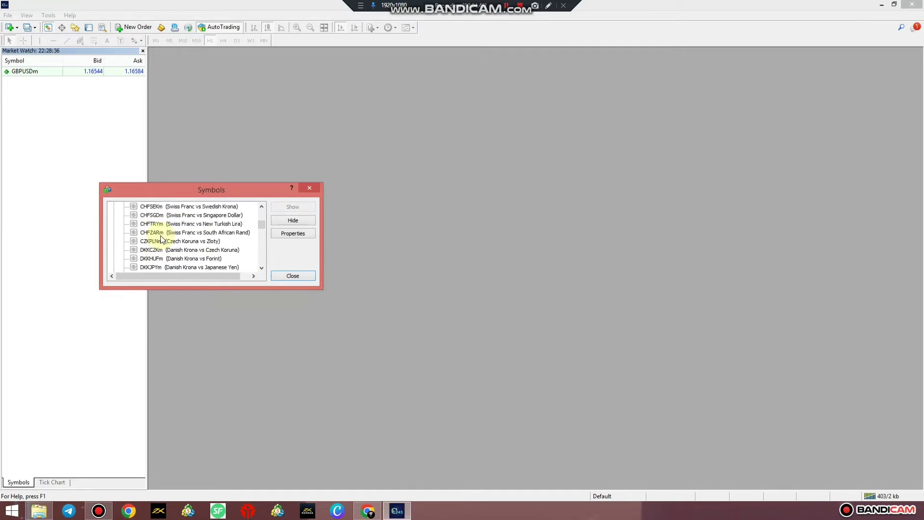
pyautogui.scroll(10, 161, 239)
pyautogui.scroll(-2, 161, 239)
pyautogui.scroll(2, 162, 239)
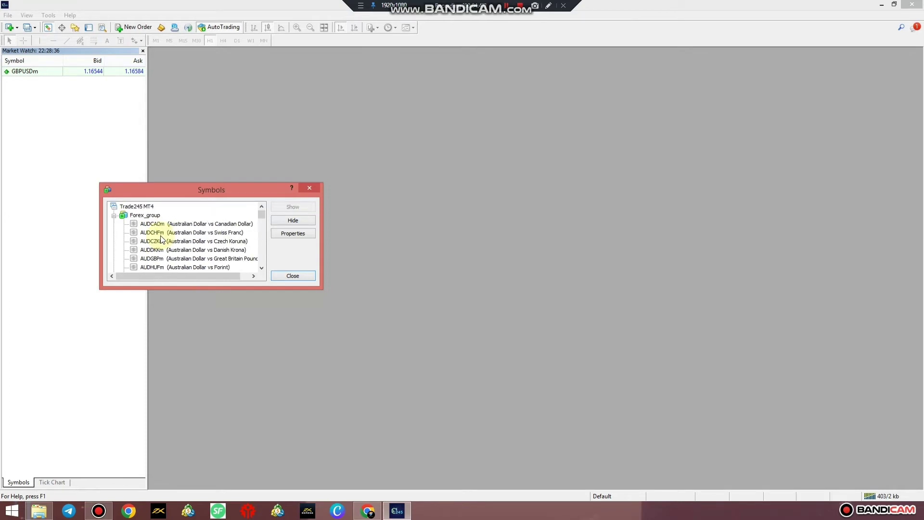
pyautogui.scroll(-1, 171, 257)
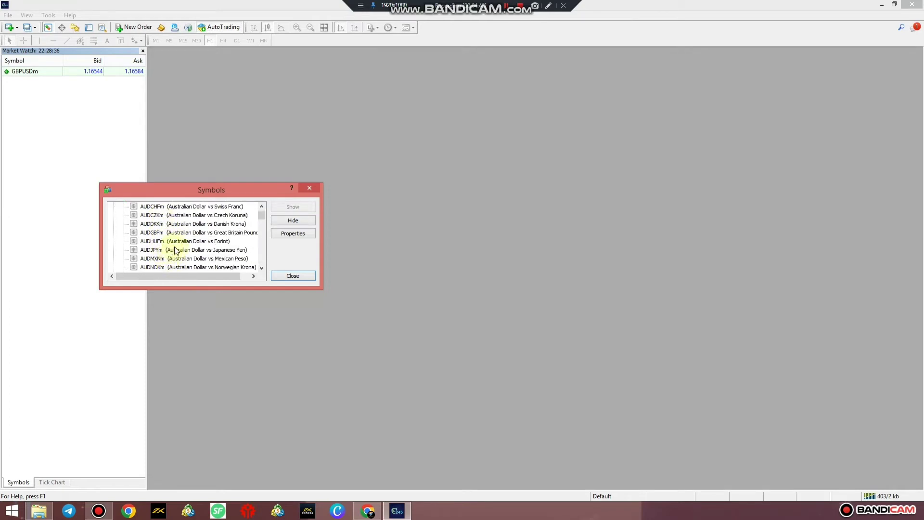
pyautogui.scroll(1, 170, 260)
pyautogui.scroll(-2, 172, 257)
pyautogui.scroll(-2, 170, 234)
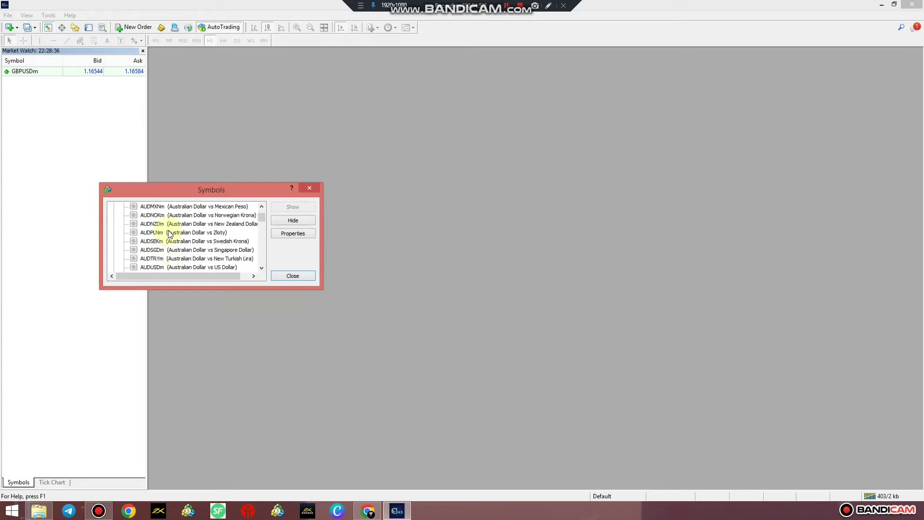
pyautogui.doubleClick(170, 241)
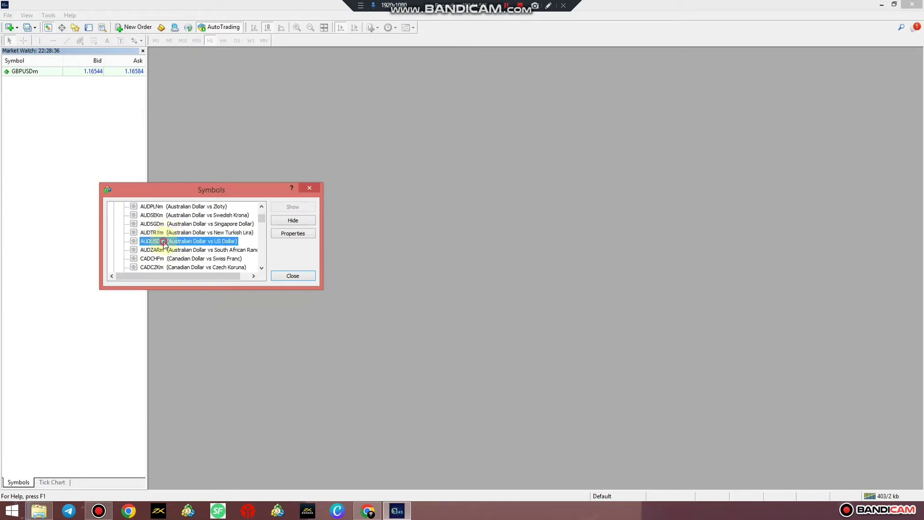
pyautogui.scroll(-2, 169, 248)
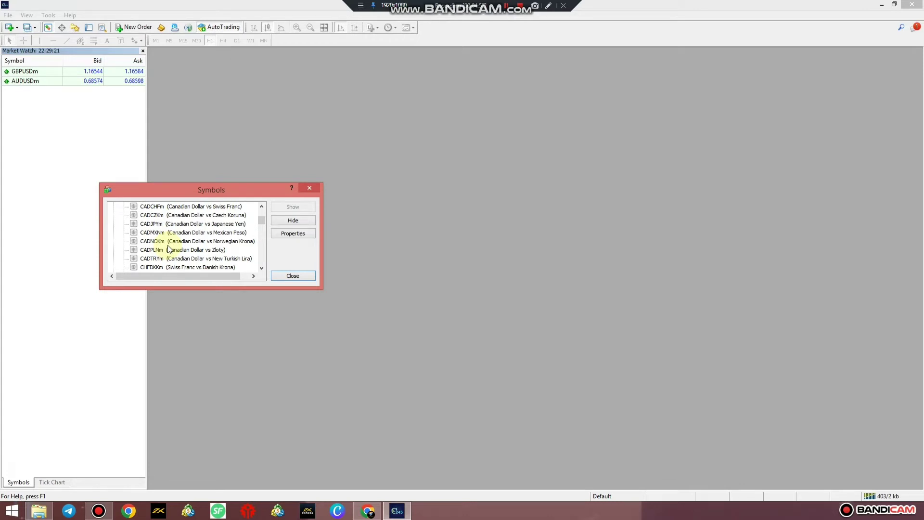
pyautogui.scroll(-4, 169, 248)
pyautogui.scroll(-3, 169, 248)
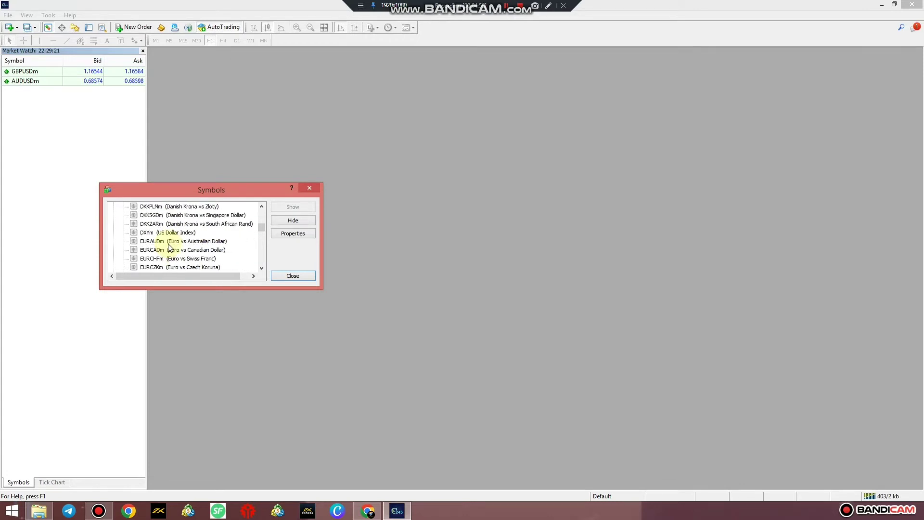
pyautogui.scroll(-1, 170, 249)
pyautogui.scroll(-1, 161, 261)
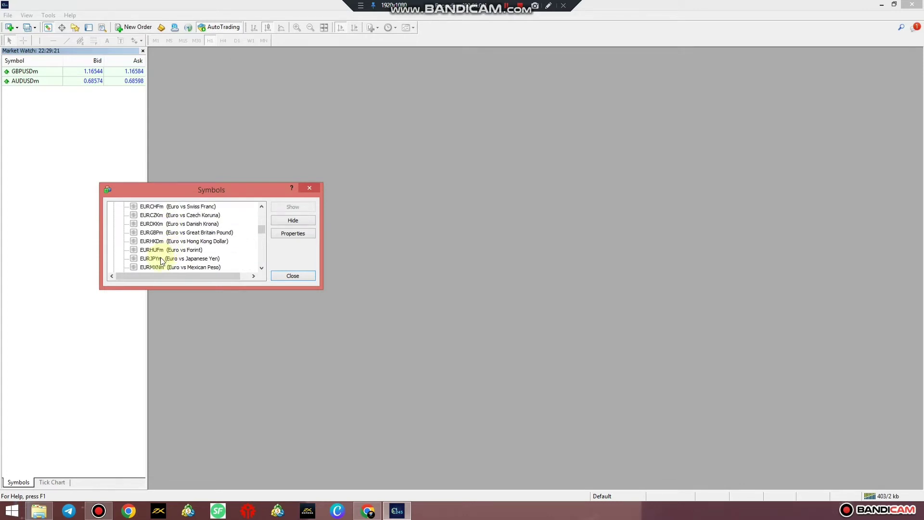
pyautogui.scroll(1, 164, 254)
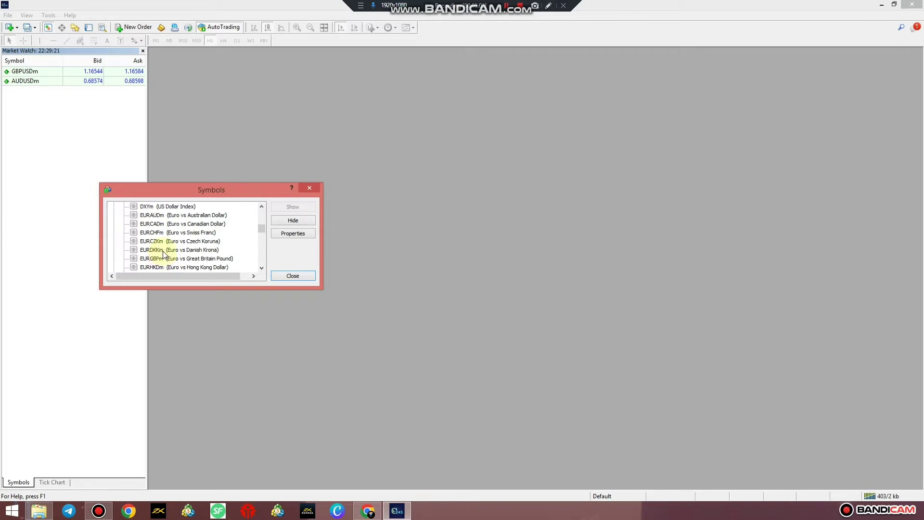
pyautogui.scroll(1, 164, 253)
pyautogui.scroll(-5, 163, 250)
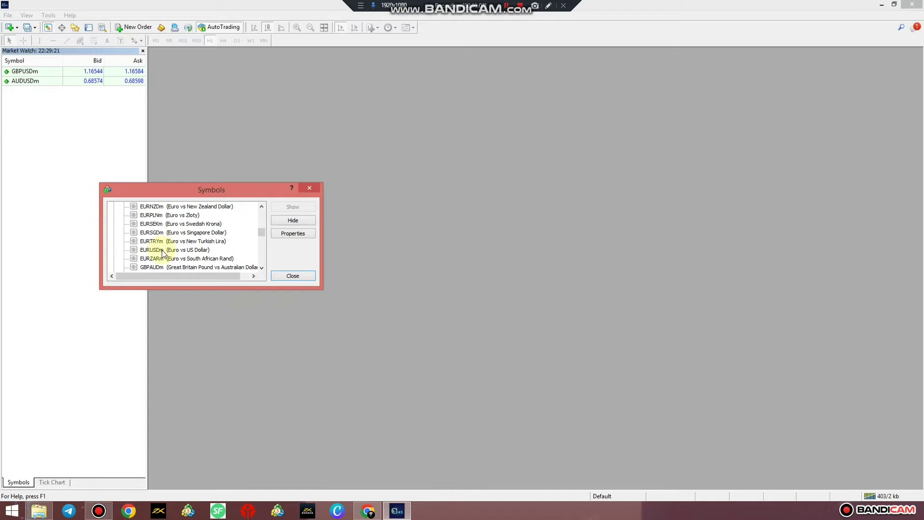
pyautogui.doubleClick(162, 250)
pyautogui.scroll(-10, 164, 248)
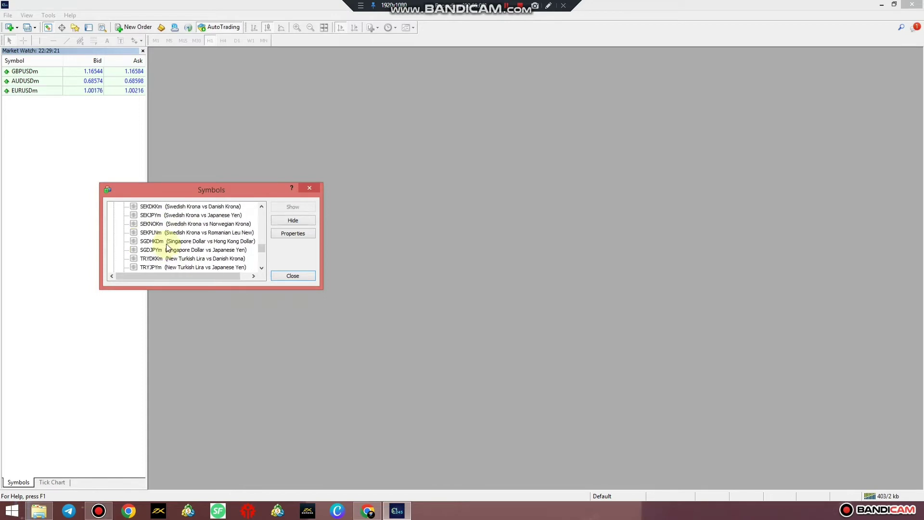
pyautogui.scroll(-5, 164, 247)
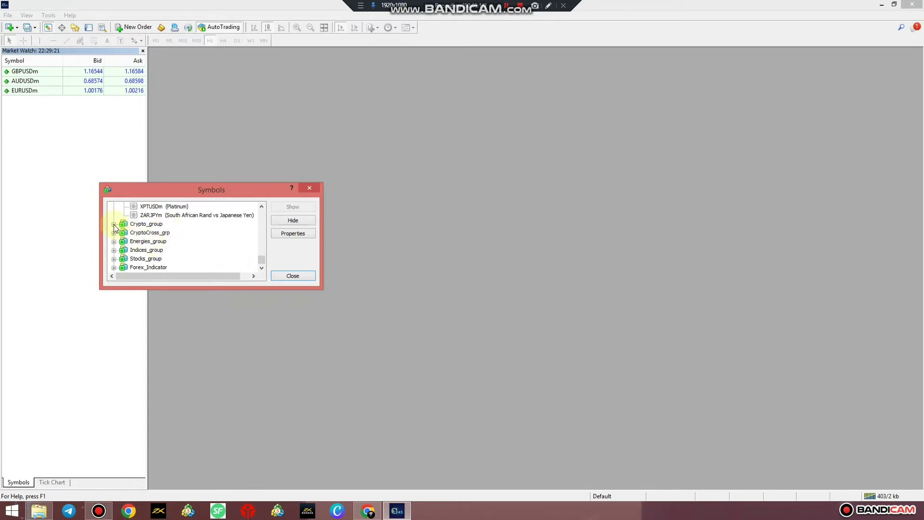
# Step: Add BTCUSDm from Crypto_group and USTEC_x100m from Indices_group, then close the Symbols dialog
pyautogui.click(114, 225)
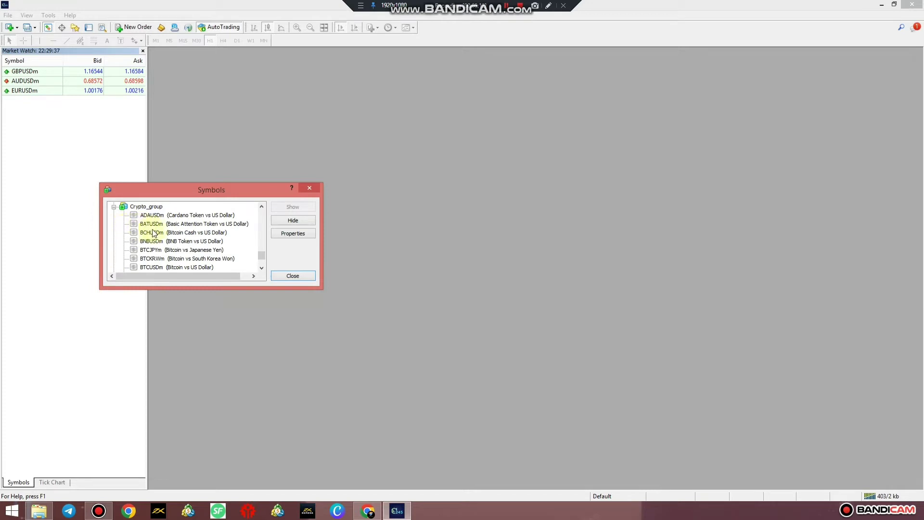
pyautogui.scroll(-1, 159, 235)
pyautogui.doubleClick(164, 241)
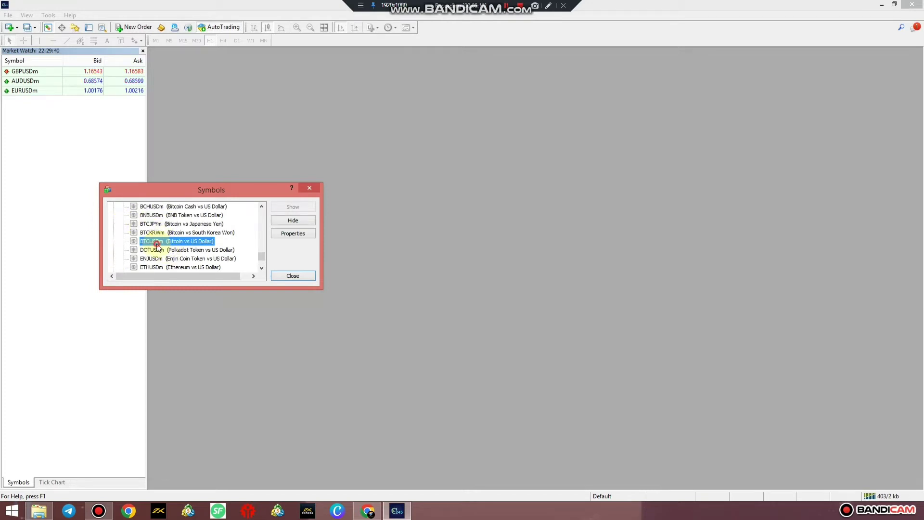
pyautogui.scroll(-5, 129, 231)
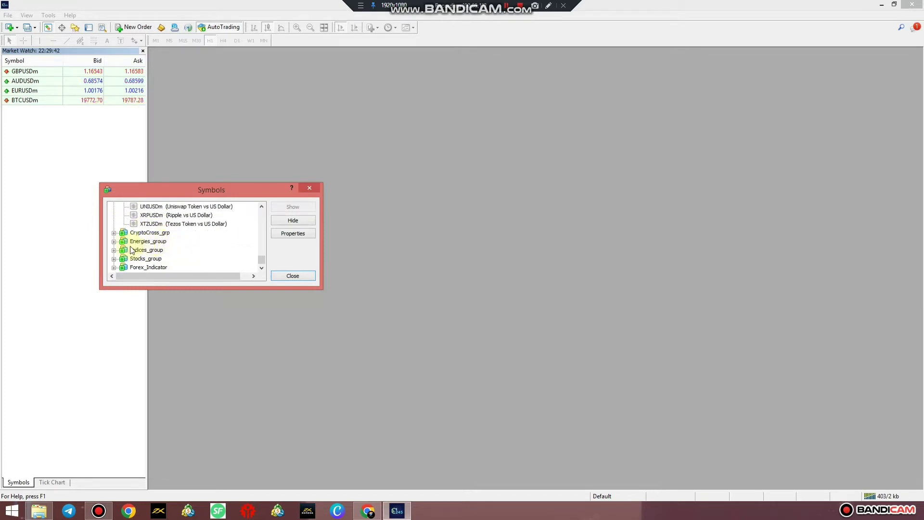
pyautogui.click(114, 250)
pyautogui.scroll(-2, 144, 250)
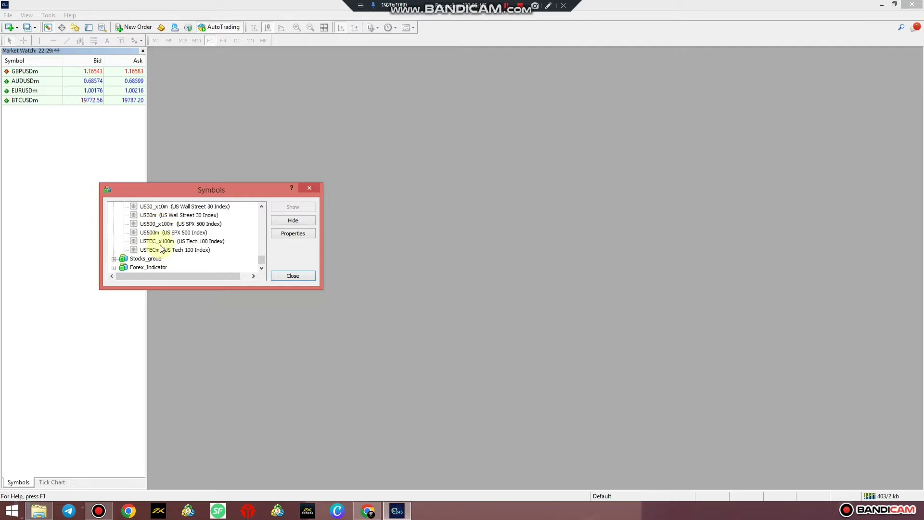
pyautogui.doubleClick(159, 242)
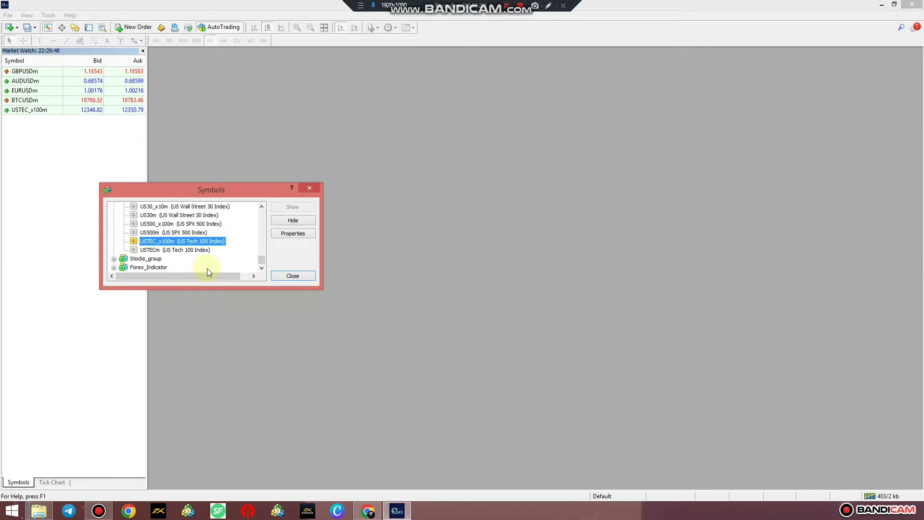
pyautogui.click(289, 276)
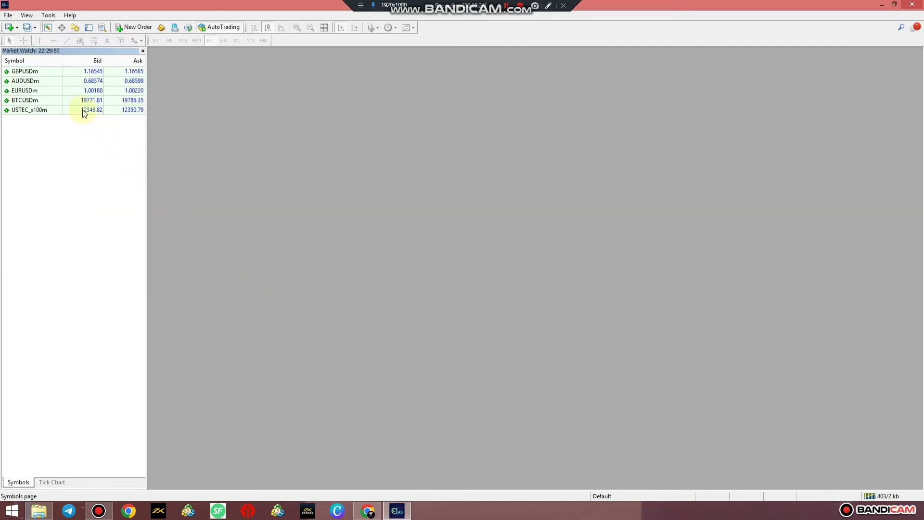
# Step: Open a GBPUSDm H1 chart window from Market Watch and maximize it
pyautogui.moveTo(88, 106)
pyautogui.click(41, 72)
pyautogui.rightClick(41, 72)
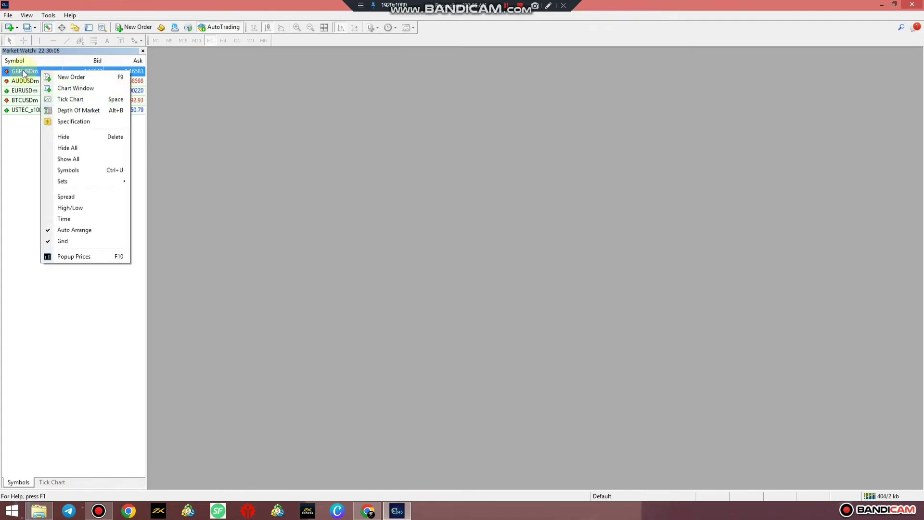
pyautogui.rightClick(23, 72)
pyautogui.click(56, 88)
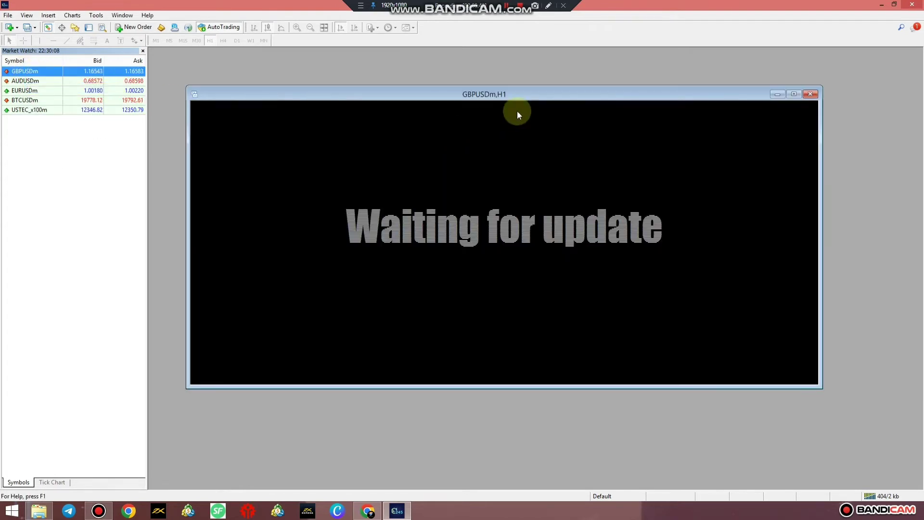
pyautogui.click(794, 94)
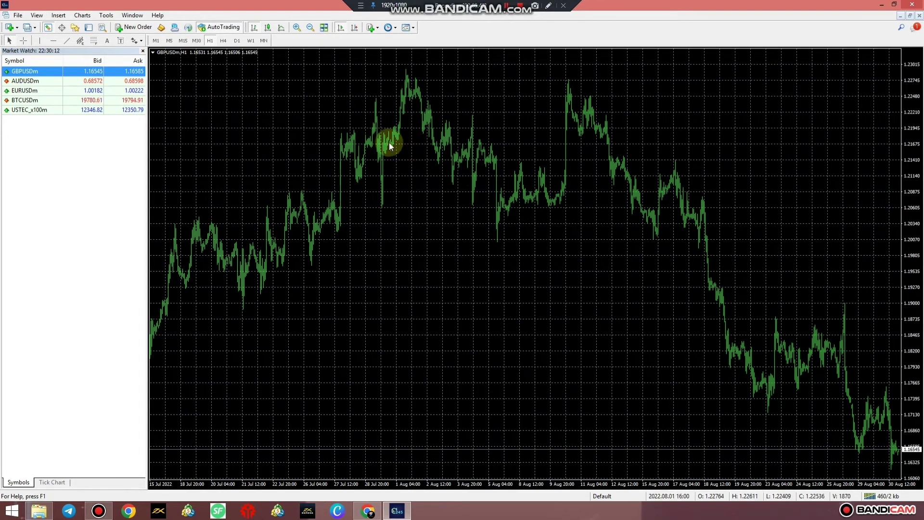
# Step: Show the Navigator panel and lower its splitter so Market Watch lists all five symbols
pyautogui.click(36, 15)
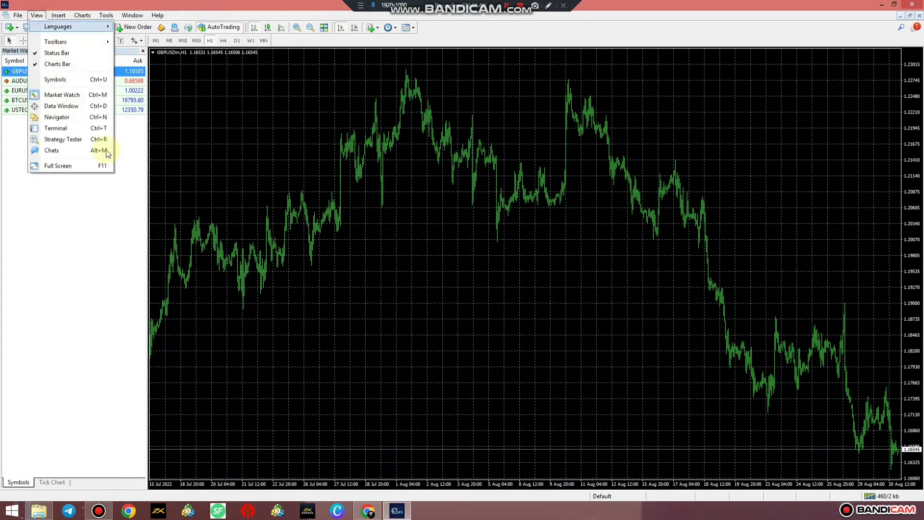
pyautogui.click(67, 117)
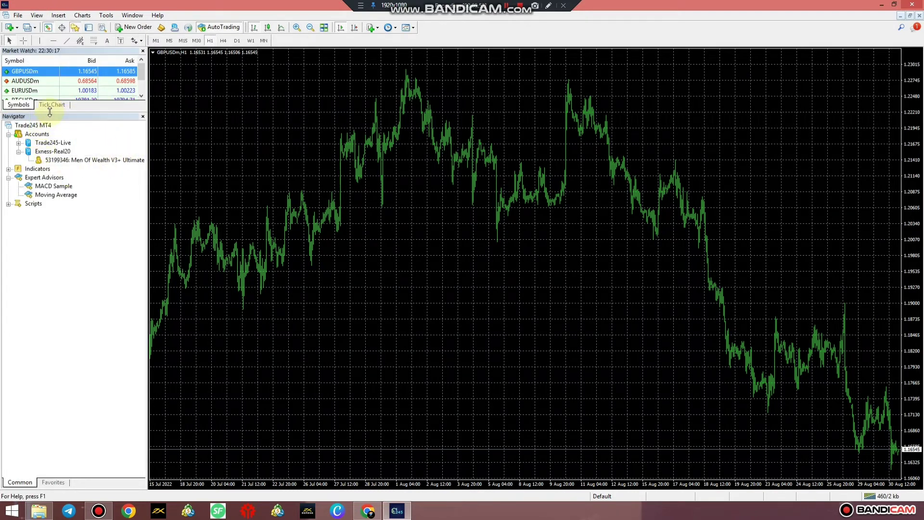
pyautogui.moveTo(44, 111)
pyautogui.mouseDown()
pyautogui.moveTo(42, 146)
pyautogui.moveTo(52, 155)
pyautogui.mouseUp()
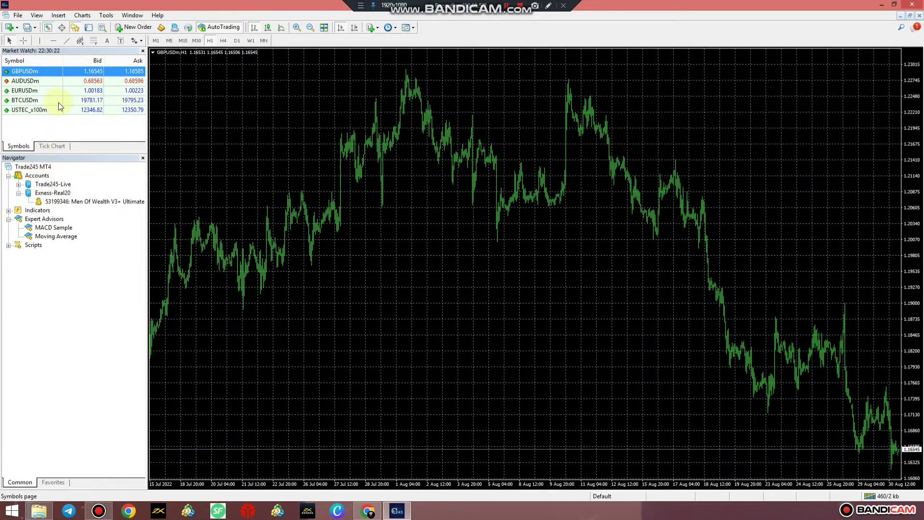
pyautogui.moveTo(84, 158); pyautogui.dragTo(62, 186)
pyautogui.click(37, 15)
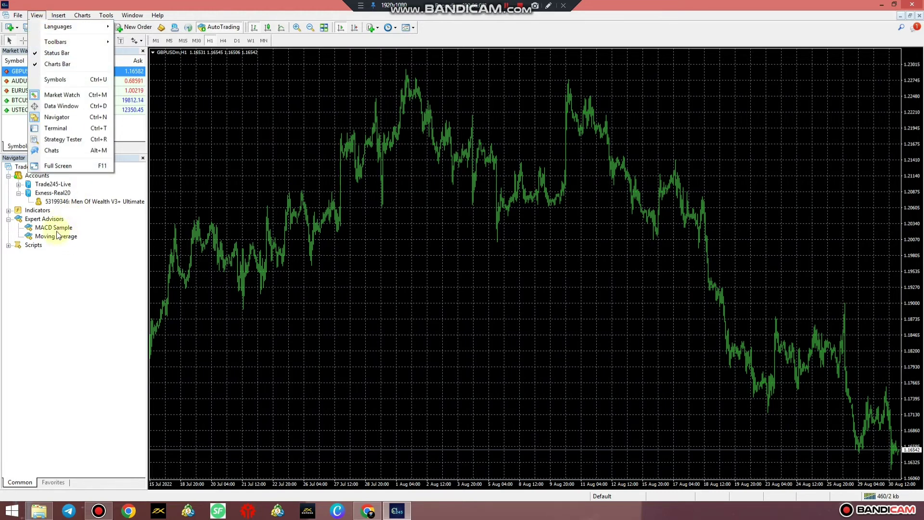
pyautogui.click(57, 276)
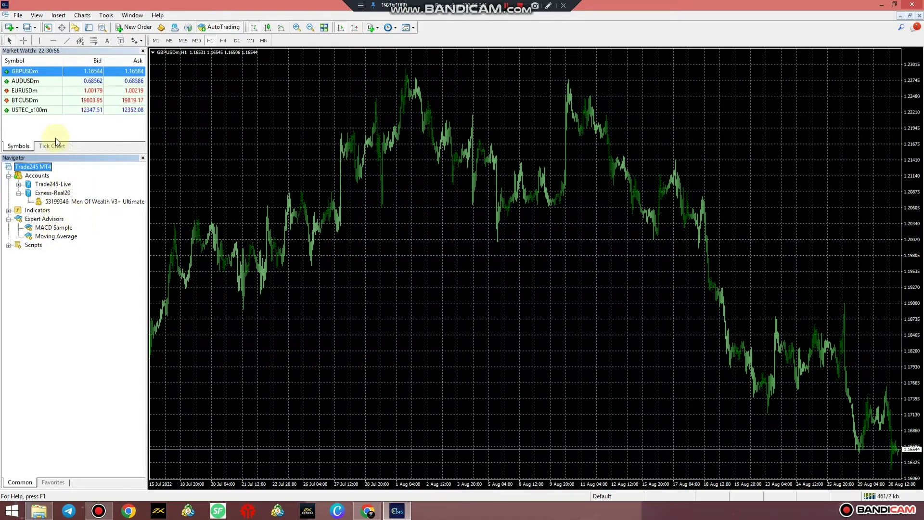
pyautogui.click(36, 15)
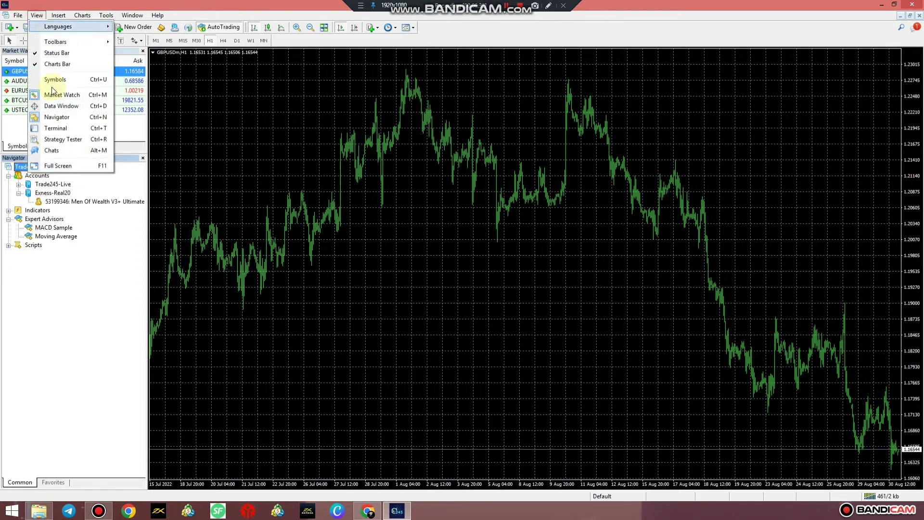
# Step: Show the Terminal panel beneath the chart, make it taller, and view its Trade page
pyautogui.click(55, 128)
pyautogui.moveTo(183, 425); pyautogui.dragTo(190, 358)
pyautogui.click(17, 484)
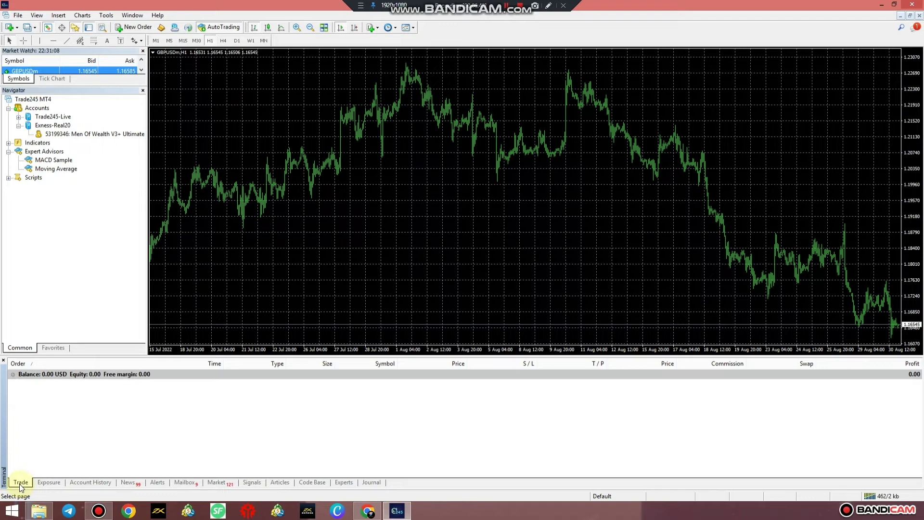
# Step: Browse the Exposure, Account History, Alerts, Mailbox and Experts tabs, then return to Trade
pyautogui.click(48, 483)
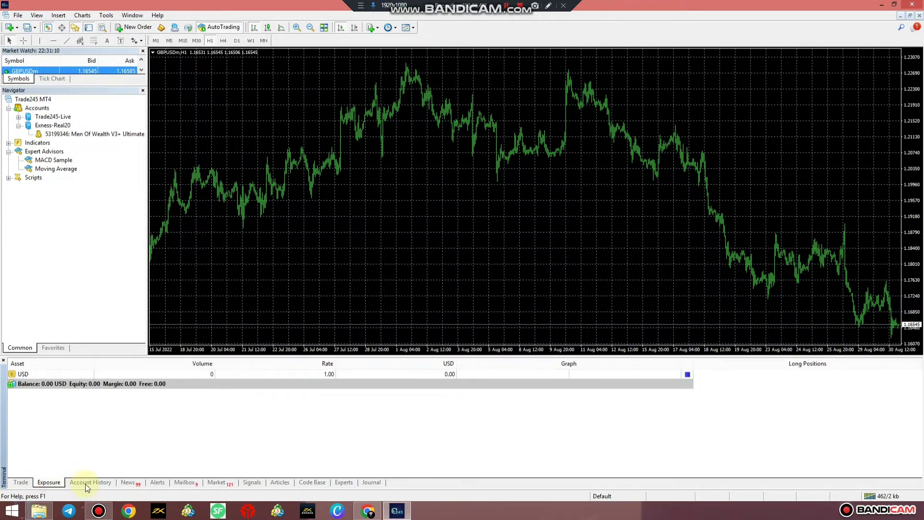
pyautogui.click(86, 483)
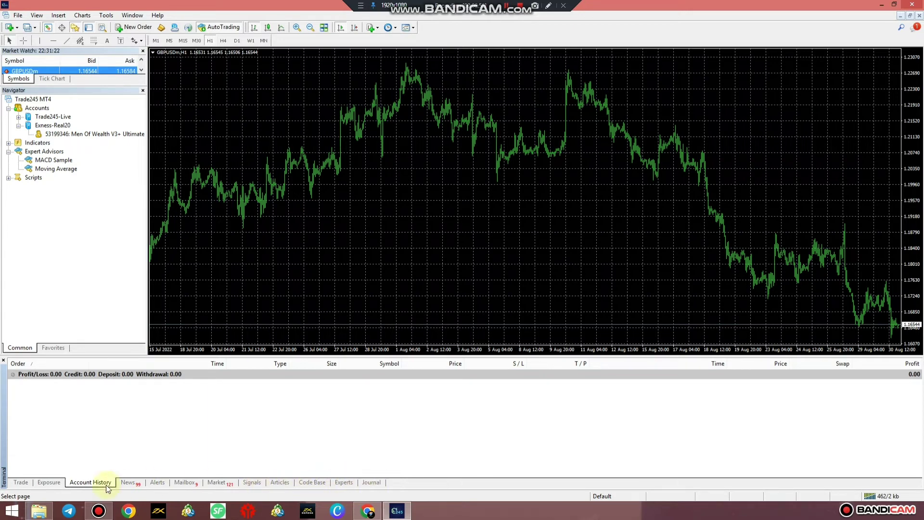
pyautogui.click(159, 483)
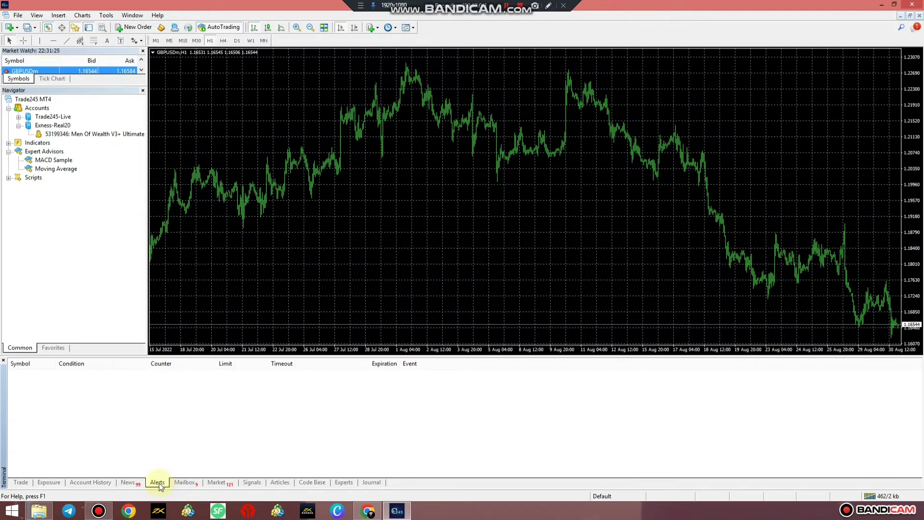
pyautogui.click(185, 485)
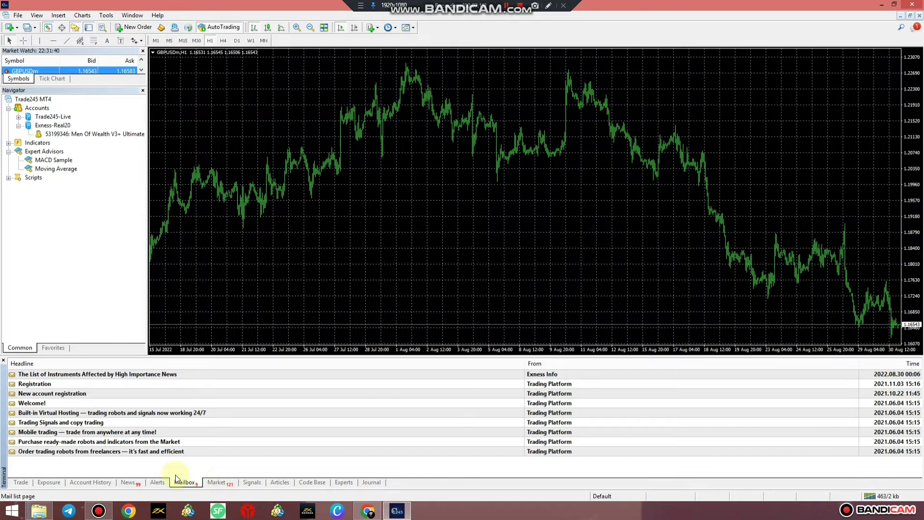
pyautogui.click(341, 484)
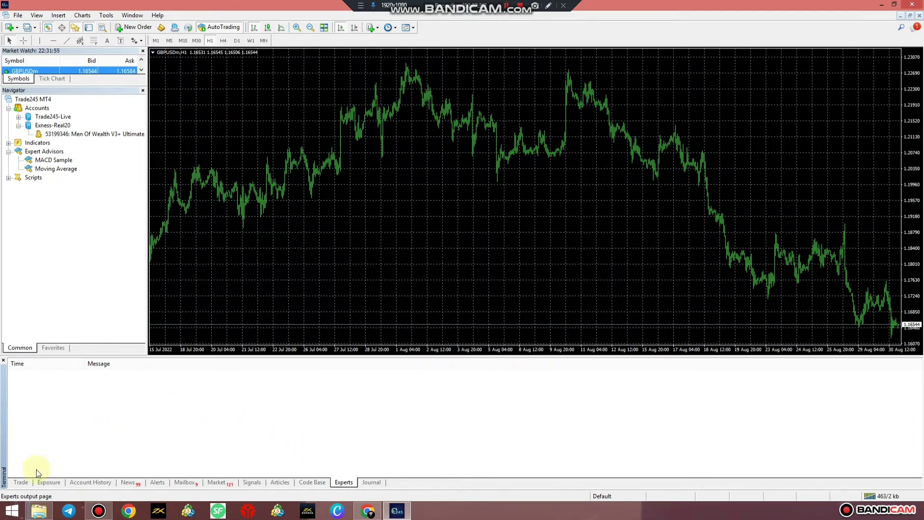
pyautogui.click(21, 482)
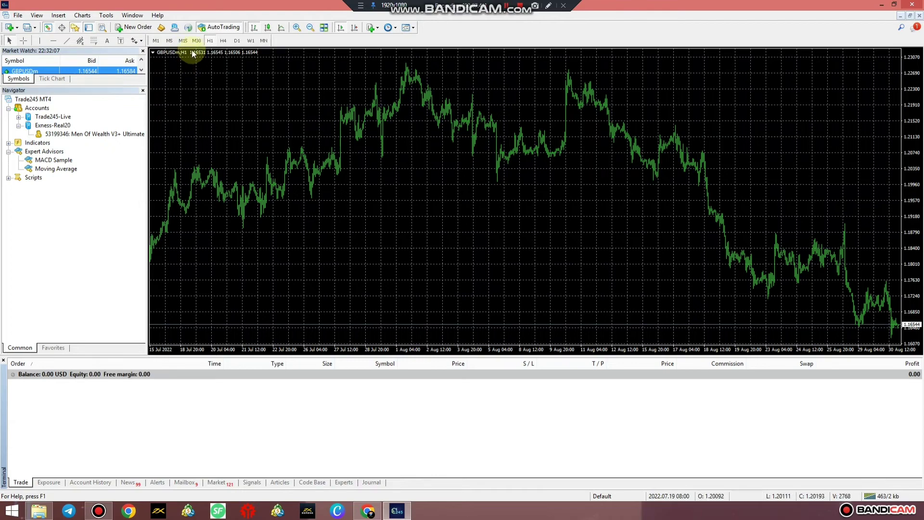
# Step: Switch the GBPUSD chart from H4 to the M1 timeframe and hide the Standard toolbar
pyautogui.click(219, 41)
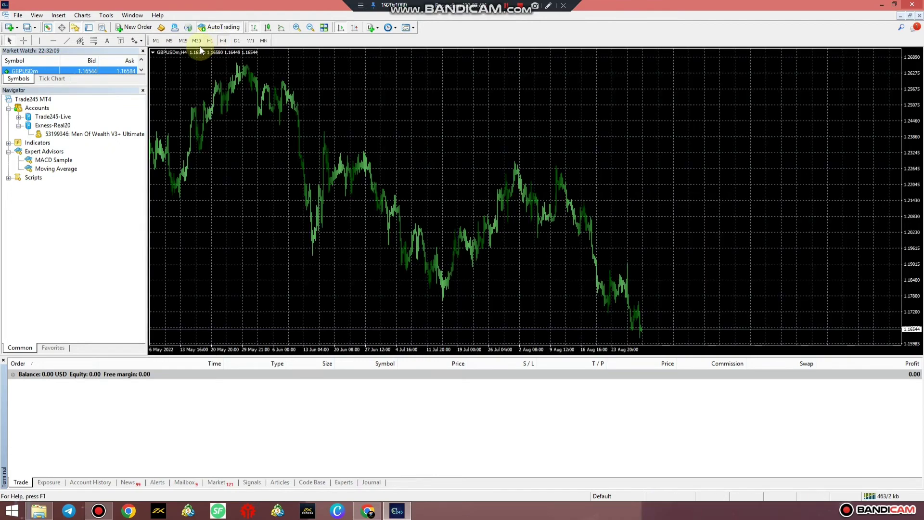
pyautogui.click(156, 41)
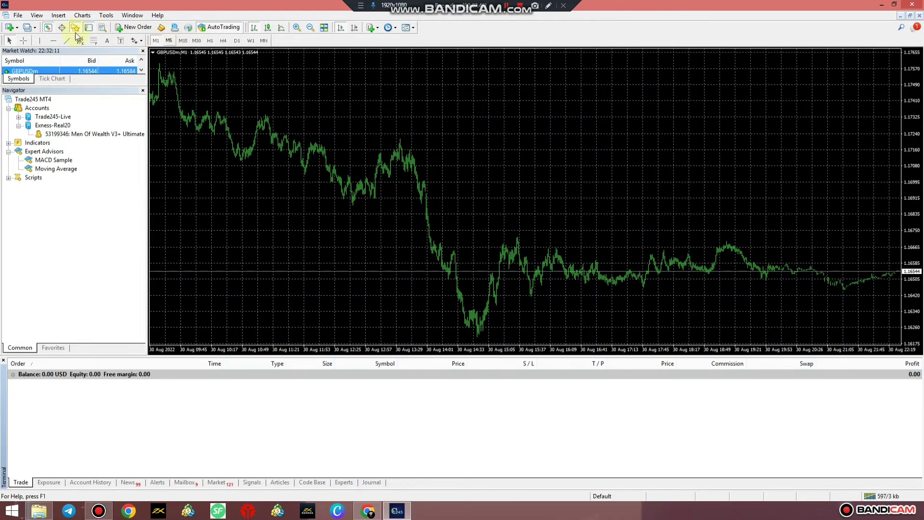
pyautogui.click(36, 14)
pyautogui.moveTo(60, 43)
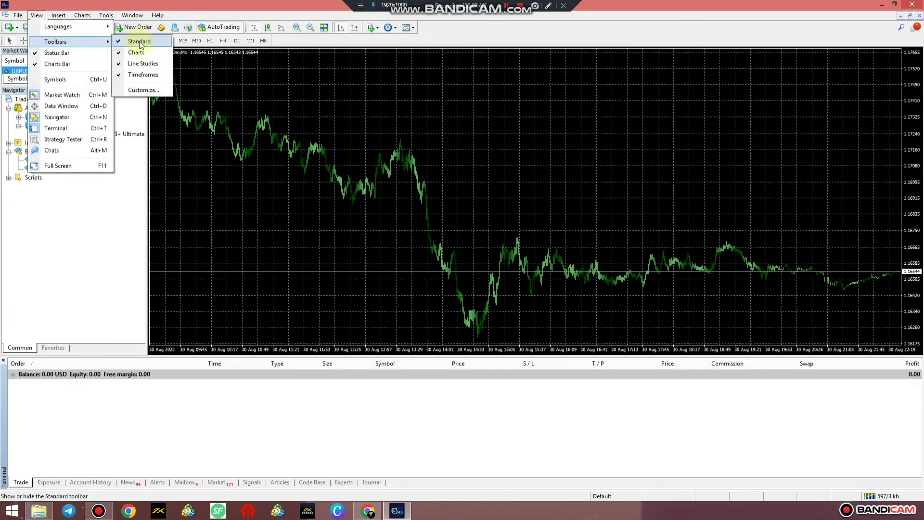
pyautogui.click(139, 41)
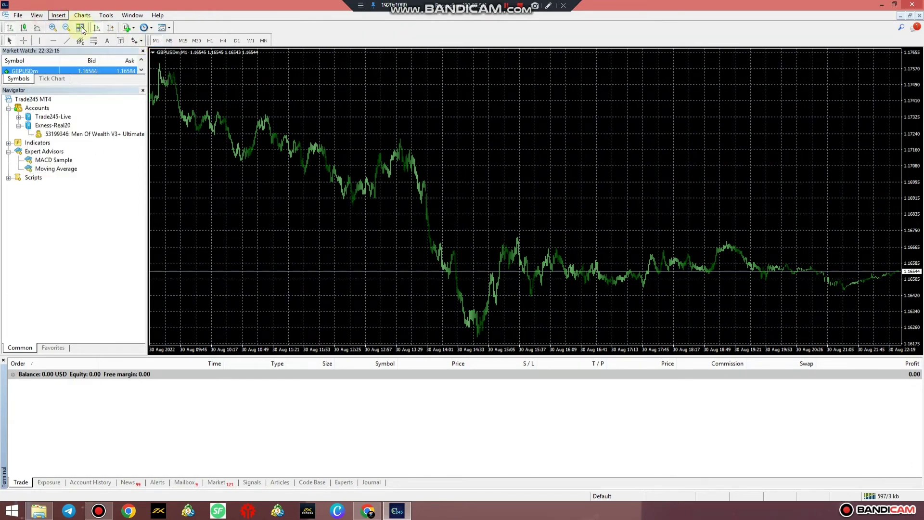
# Step: Turn the Standard toolbar back on so all four toolbars are enabled
pyautogui.press('Down')
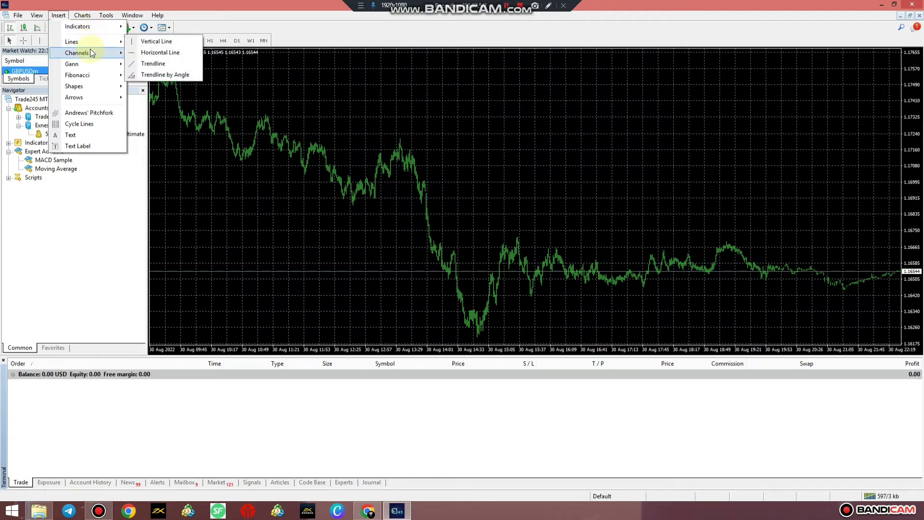
pyautogui.moveTo(36, 16)
pyautogui.moveTo(62, 41)
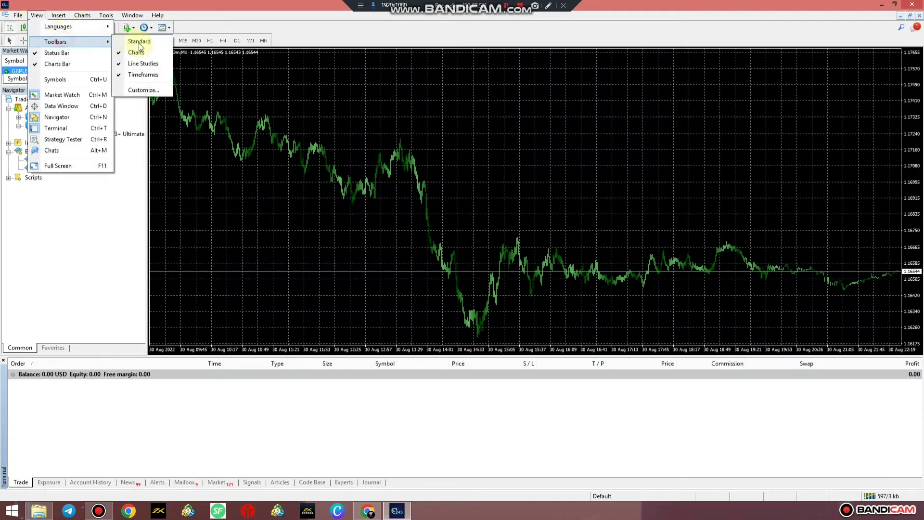
pyautogui.click(138, 43)
pyautogui.click(35, 16)
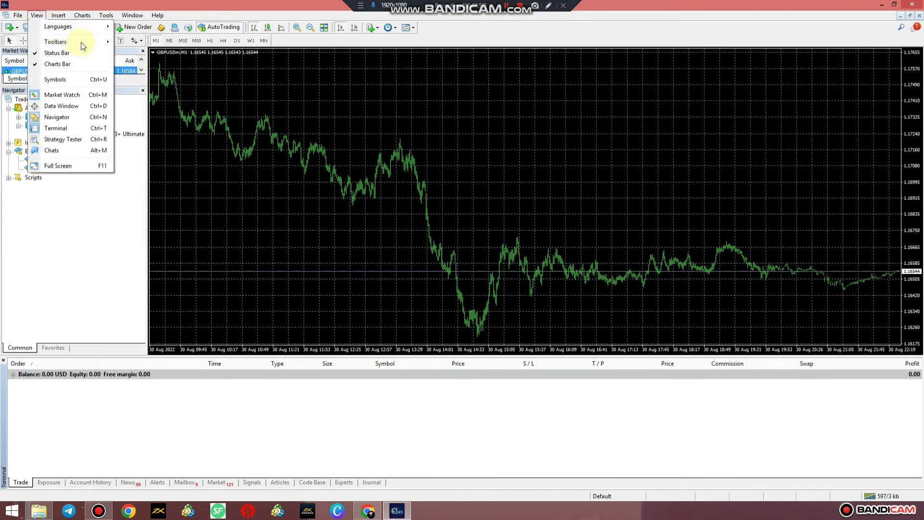
pyautogui.moveTo(112, 46)
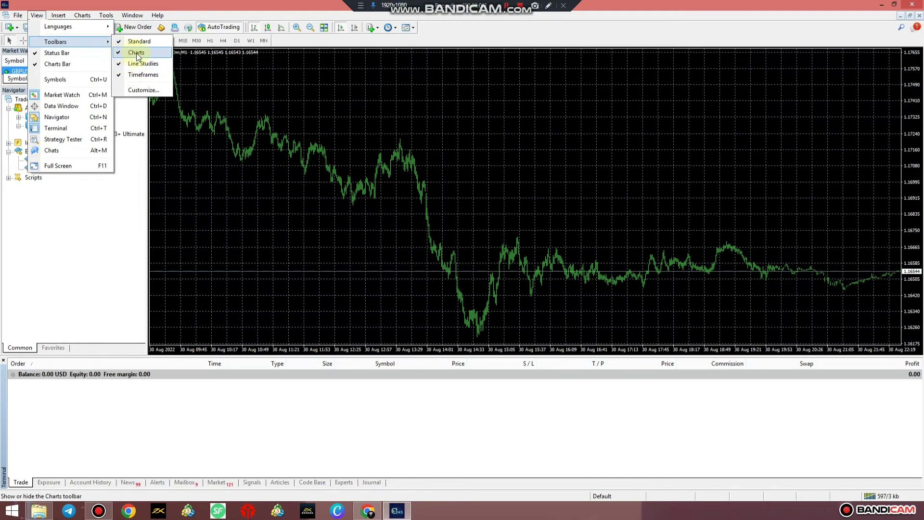
# Step: Move the Line Studies and Timeframes toolbars onto the first toolbar row
pyautogui.moveTo(340, 119); pyautogui.dragTo(365, 111)
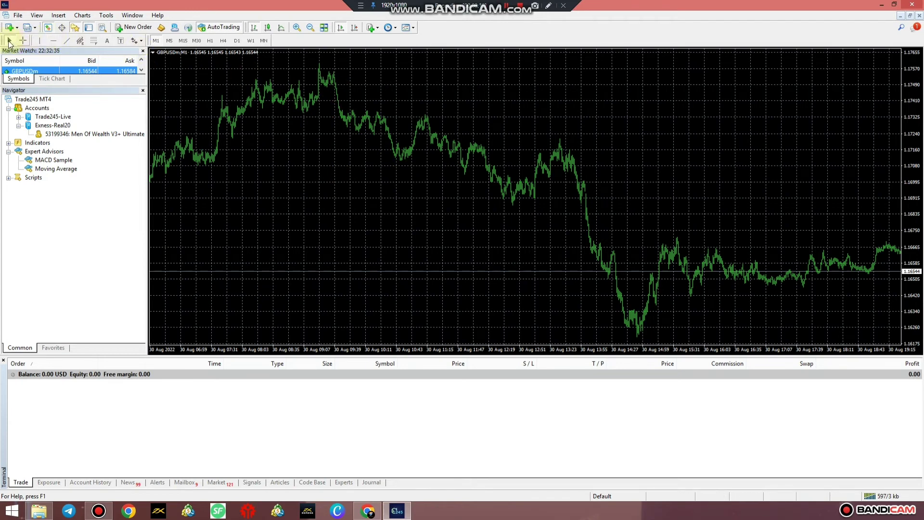
pyautogui.moveTo(3, 42); pyautogui.dragTo(424, 27)
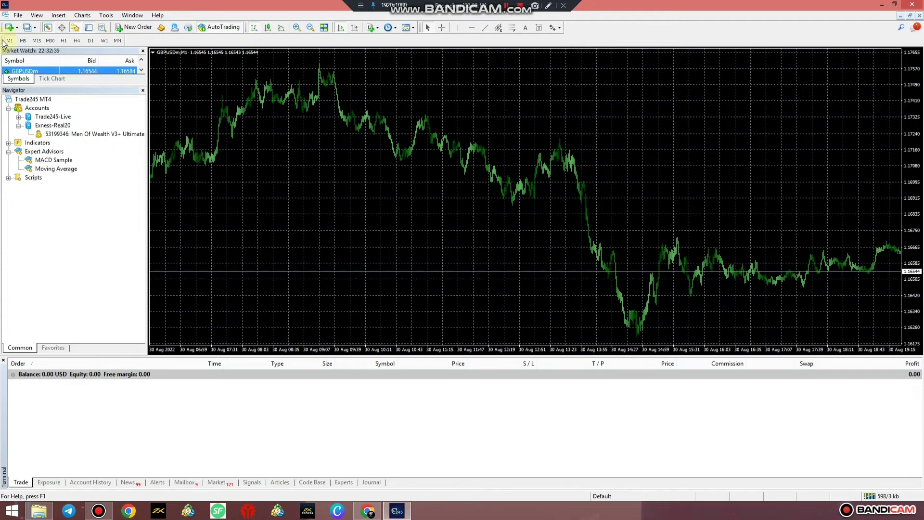
pyautogui.moveTo(551, 30); pyautogui.dragTo(569, 27)
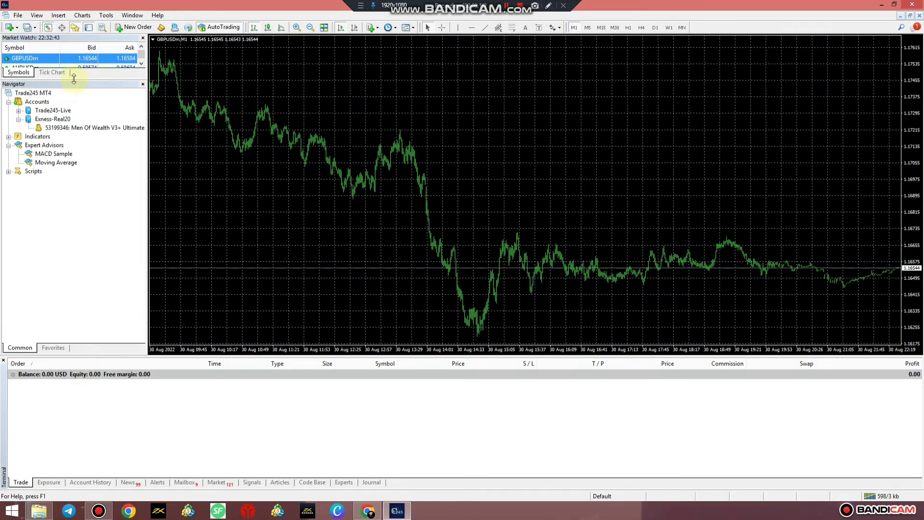
# Step: Enlarge Market Watch to show five symbols and shorten the Terminal to give the chart more height
pyautogui.moveTo(88, 79); pyautogui.dragTo(86, 167)
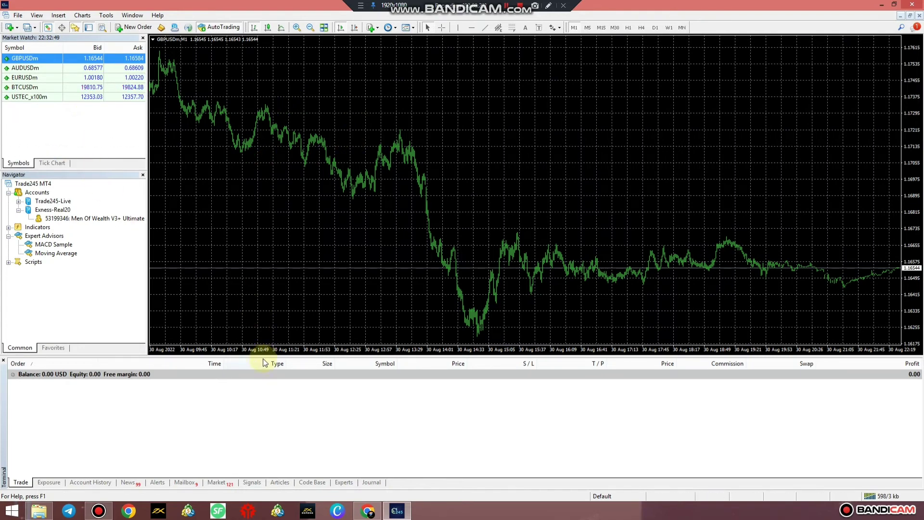
pyautogui.moveTo(264, 356); pyautogui.dragTo(282, 296)
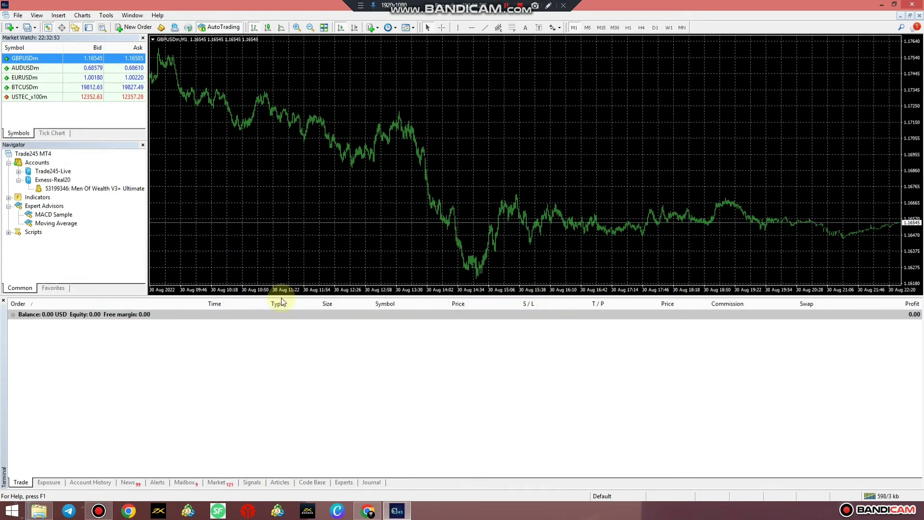
pyautogui.moveTo(286, 349); pyautogui.dragTo(284, 355)
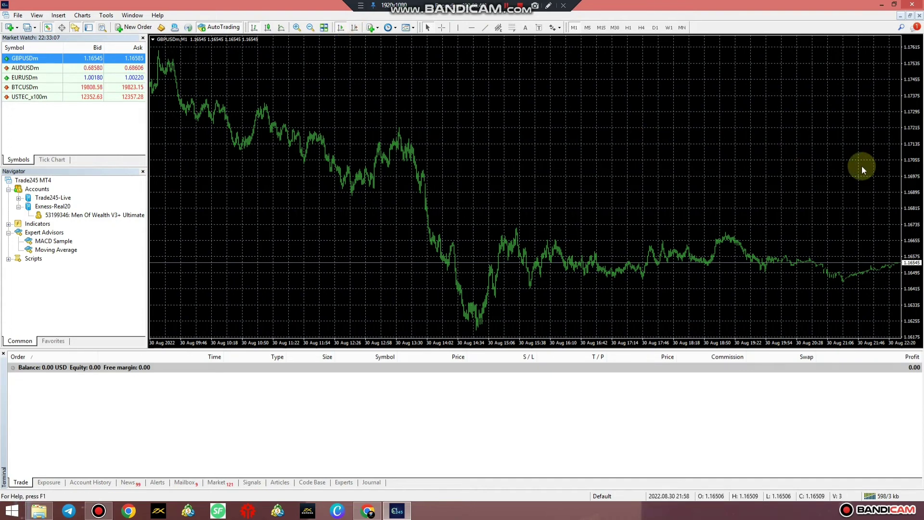
# Step: Enable Chart Shift, zoom in twice, switch to candlesticks, then zoom out one step
pyautogui.click(354, 28)
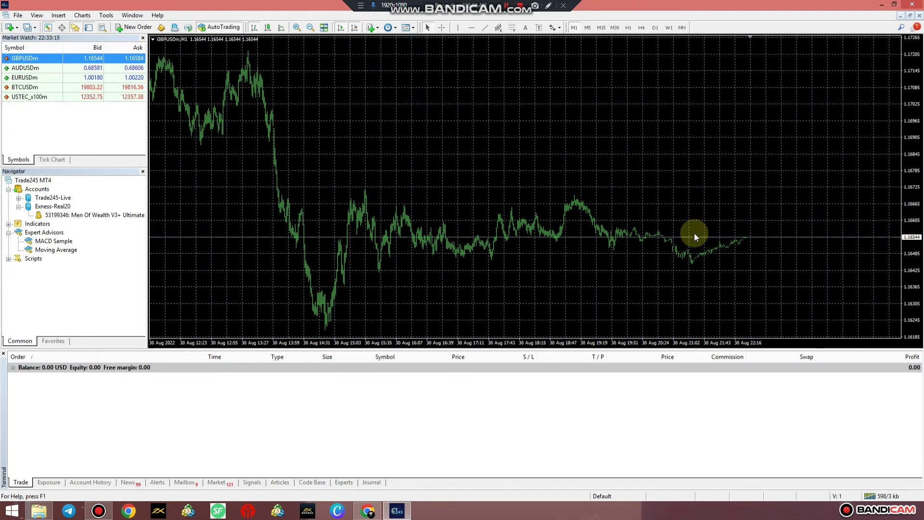
pyautogui.click(297, 28)
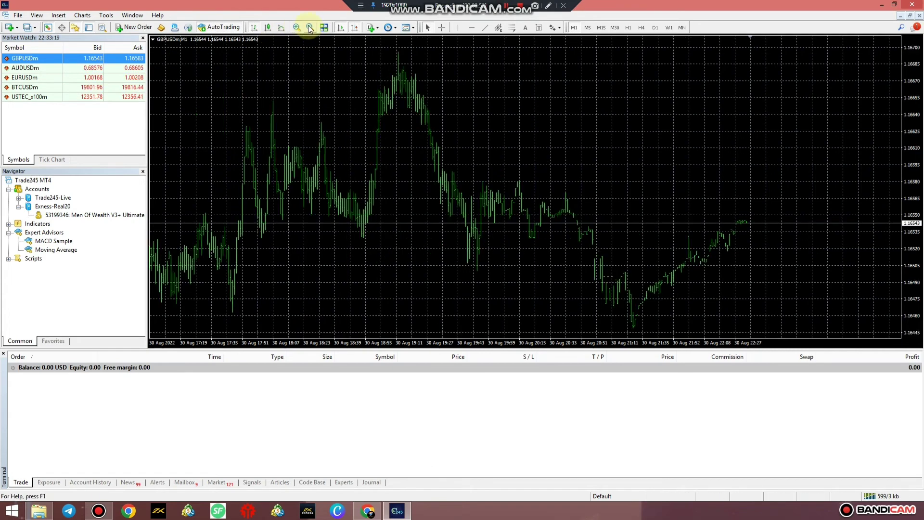
pyautogui.click(296, 27)
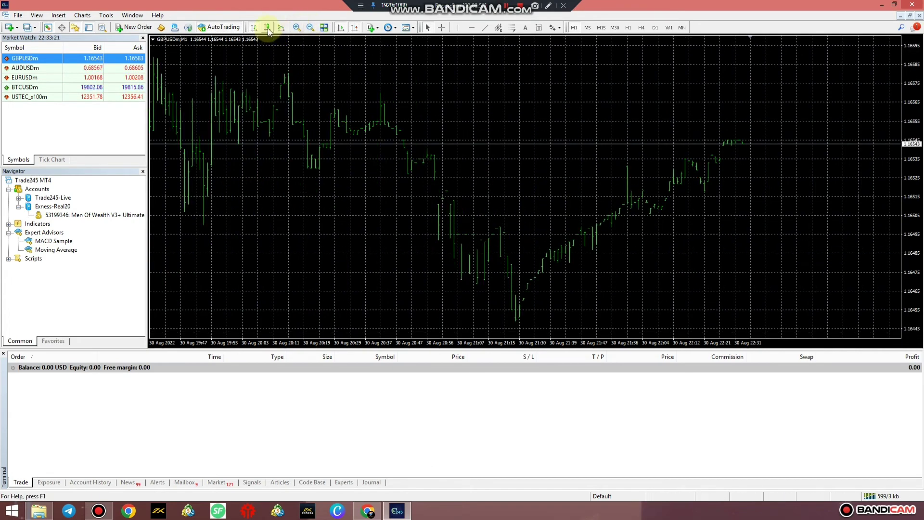
pyautogui.click(267, 28)
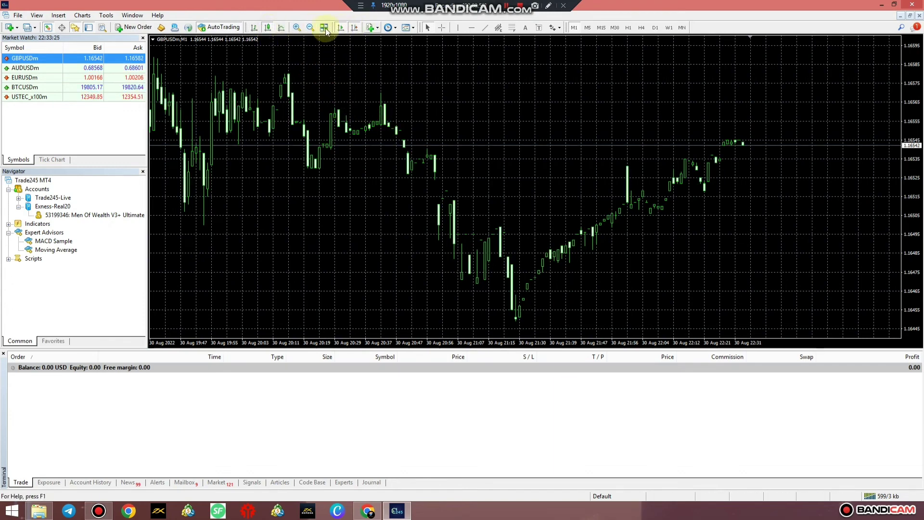
pyautogui.click(311, 27)
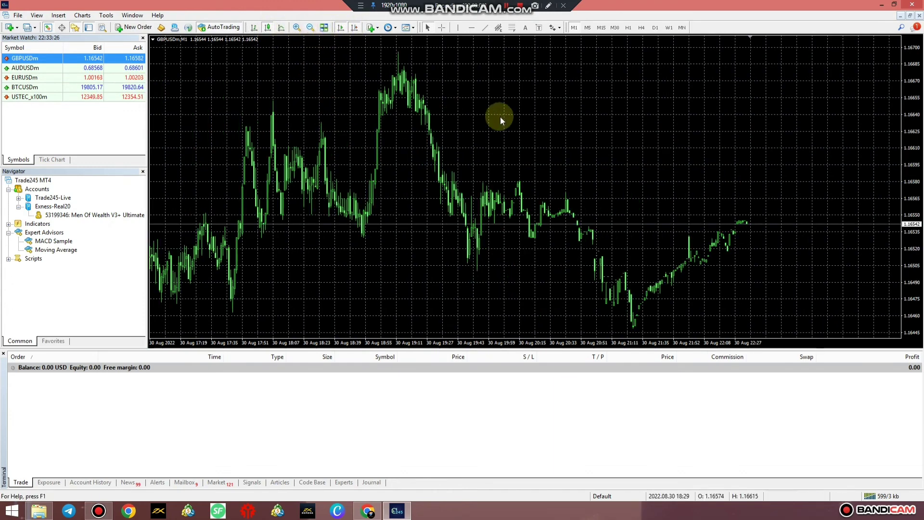
# Step: Turn off the chart grid and show the One Click Trading panel at 0.05 lots
pyautogui.rightClick(472, 84)
pyautogui.click(507, 191)
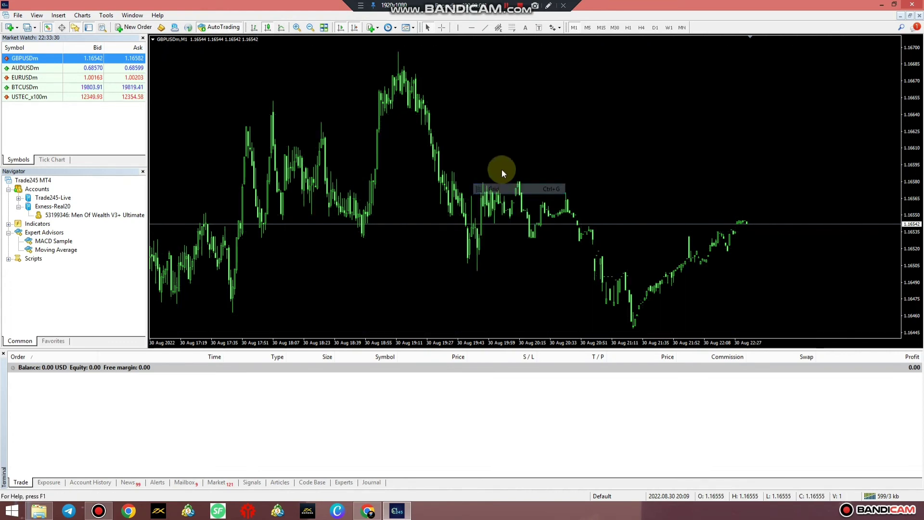
pyautogui.rightClick(496, 128)
pyautogui.moveTo(553, 188)
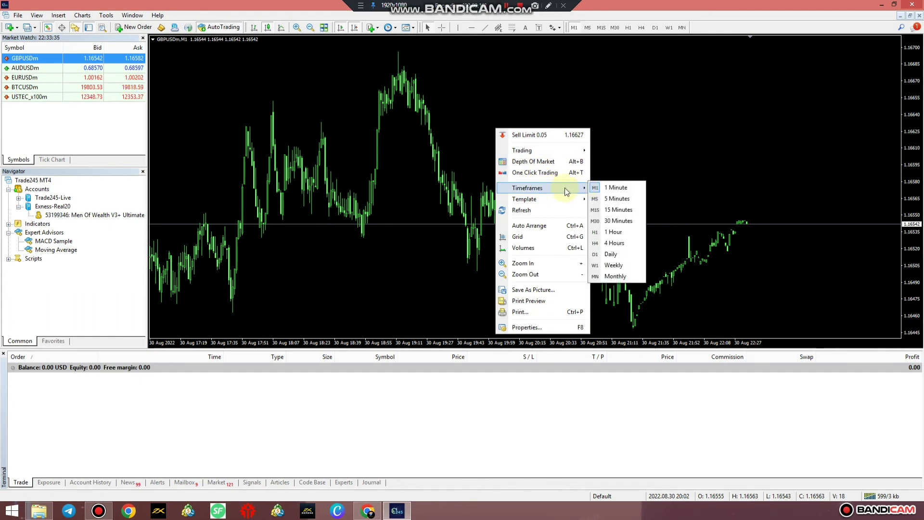
pyautogui.click(529, 173)
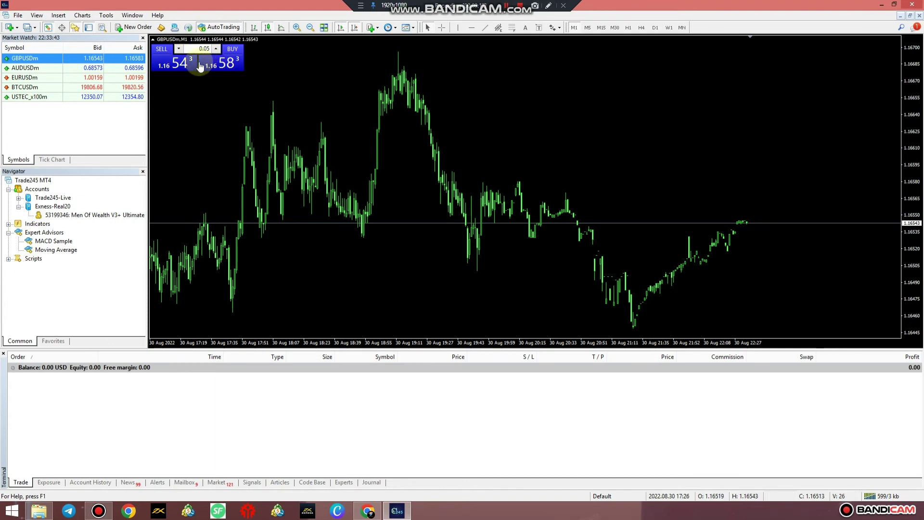
# Step: Open the chart's context menu again and close it without choosing anything
pyautogui.rightClick(477, 82)
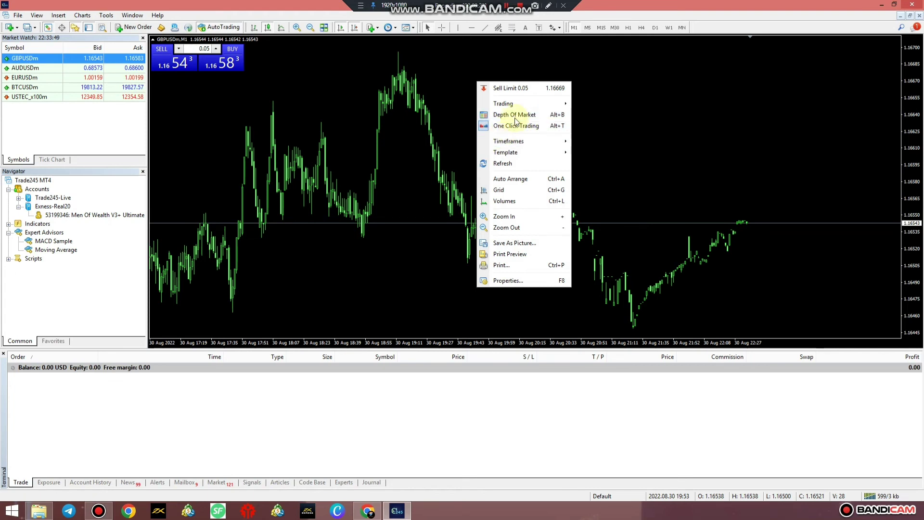
pyautogui.moveTo(522, 104)
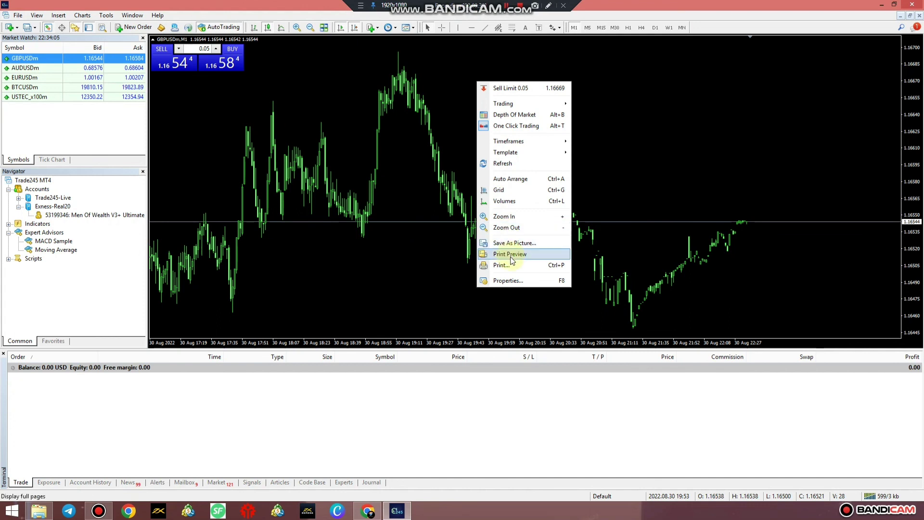
pyautogui.click(394, 141)
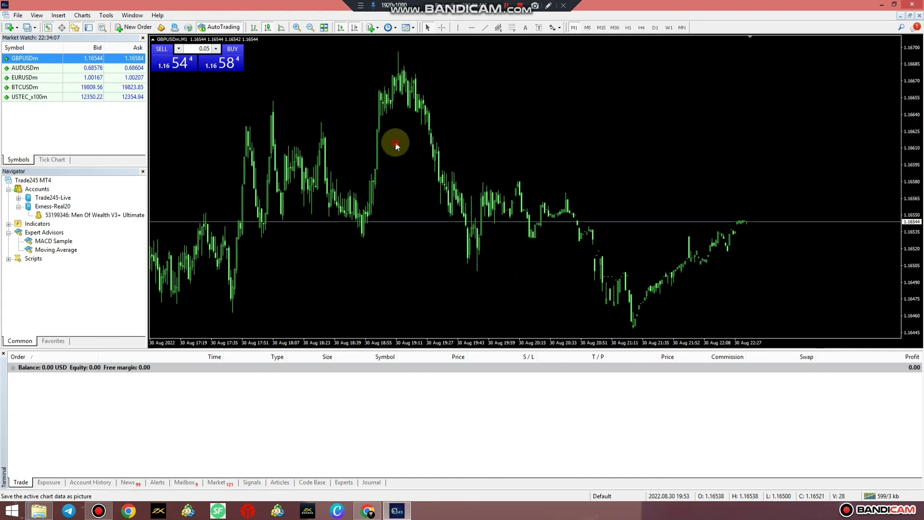